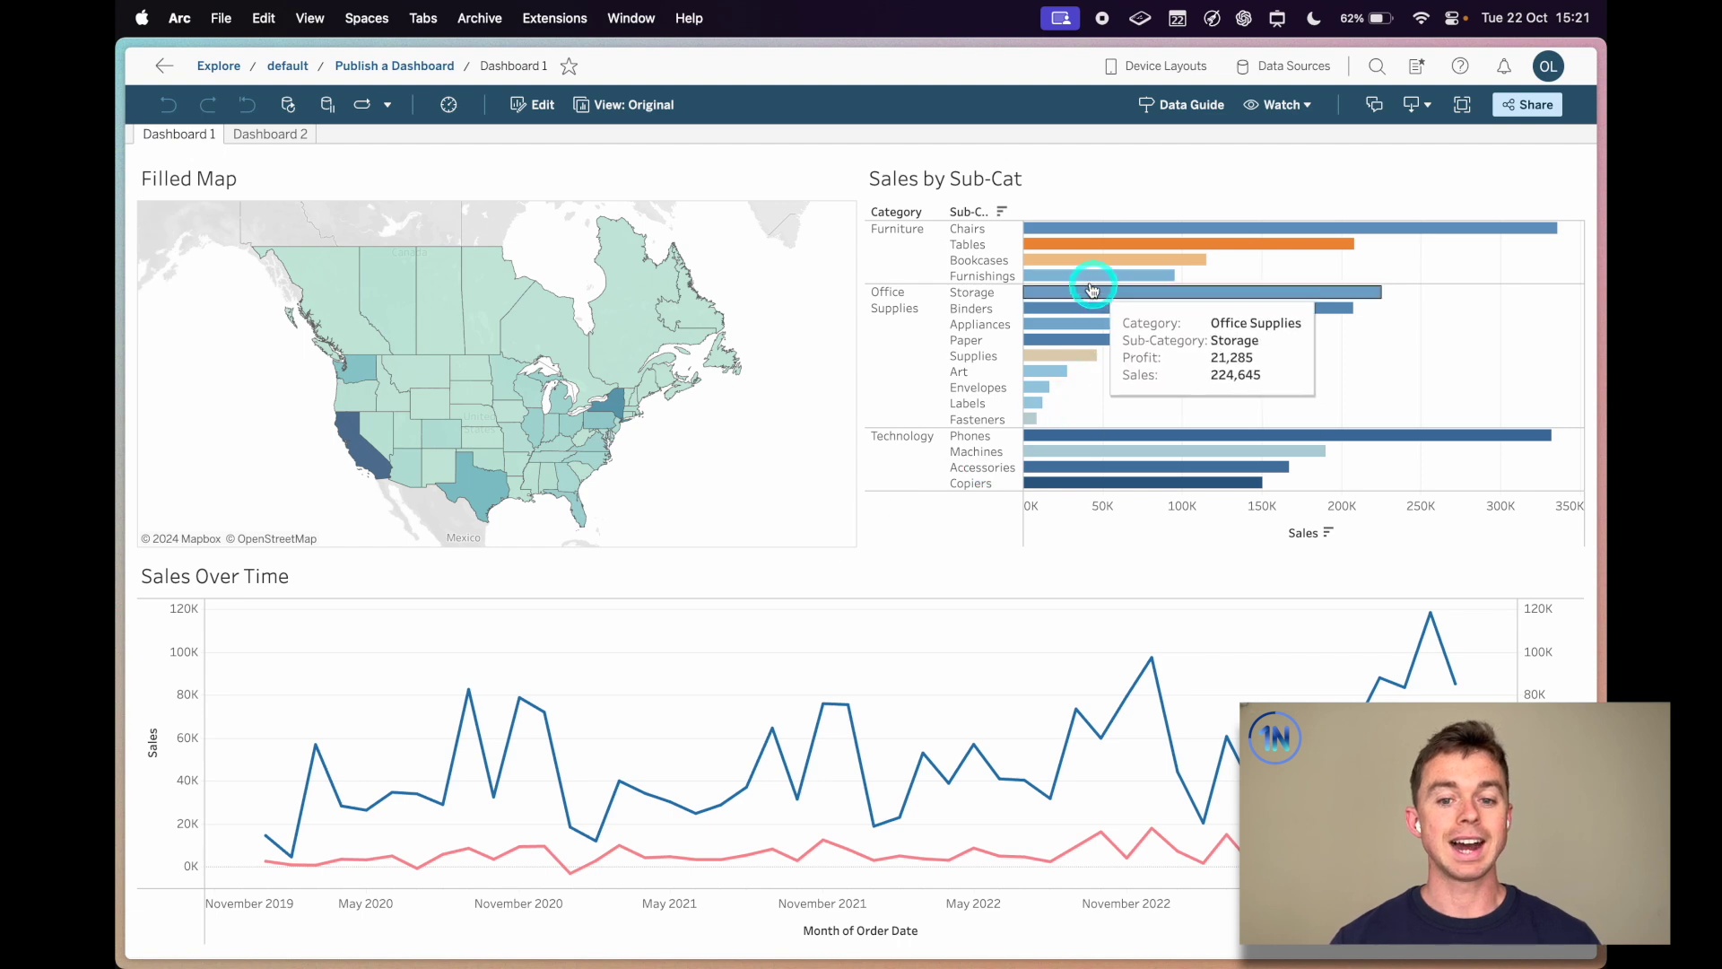
click(1119, 245)
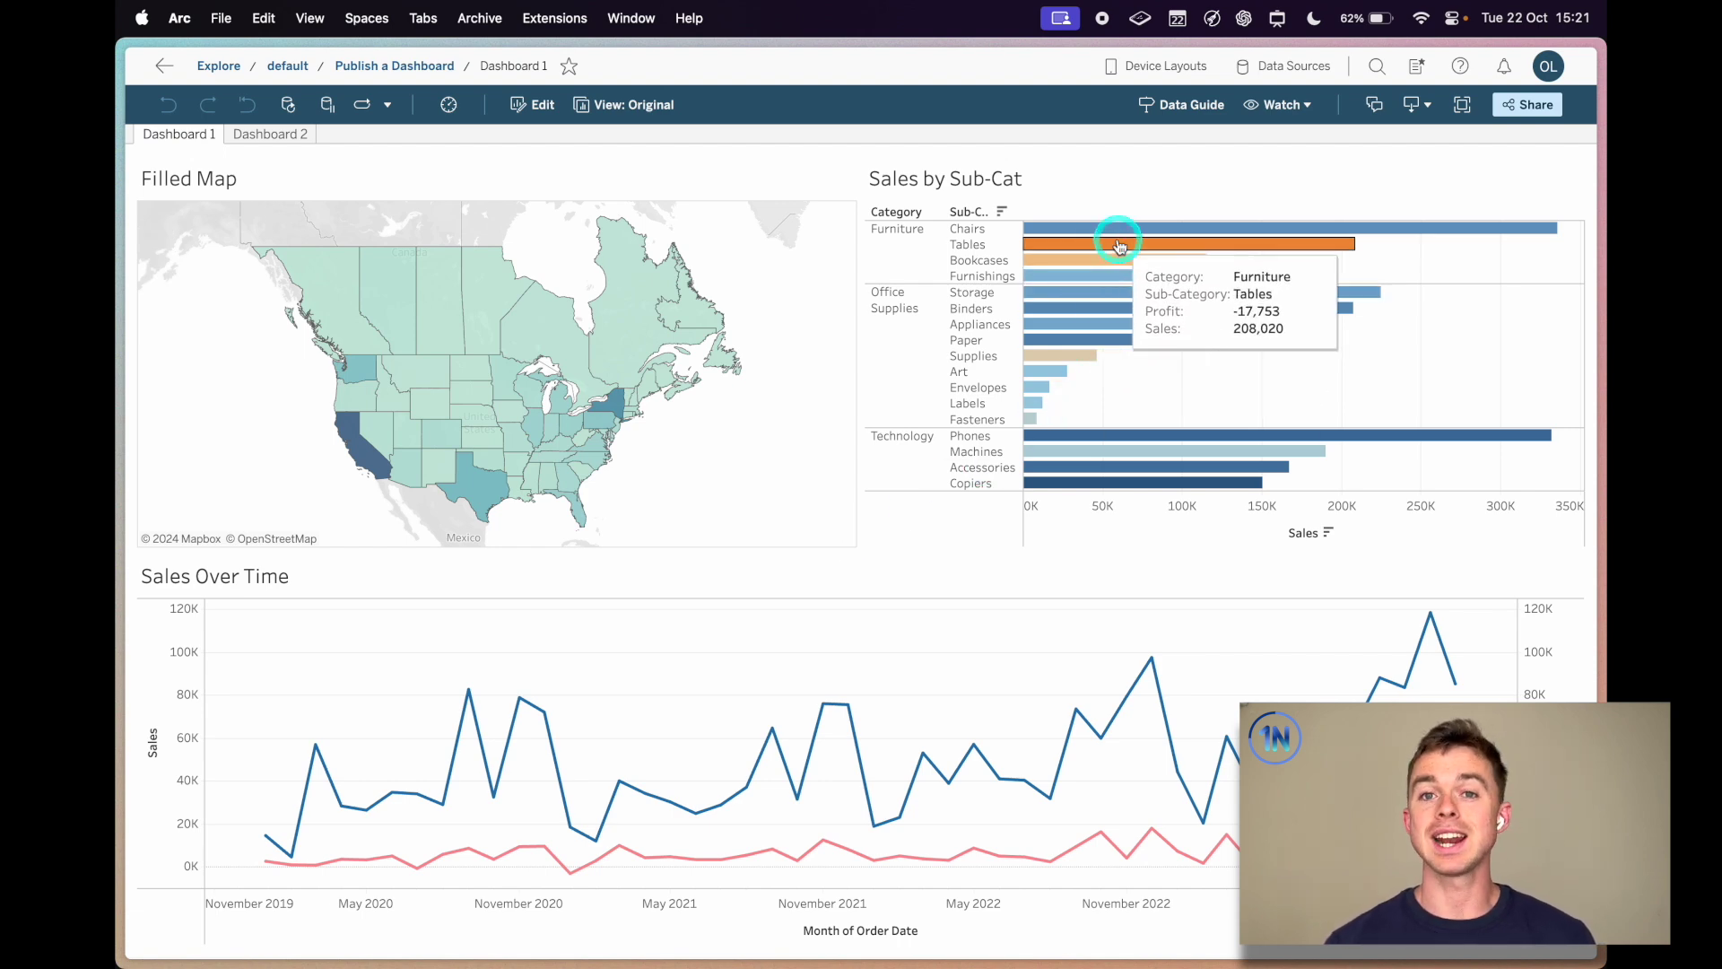
click(1118, 244)
click(1118, 245)
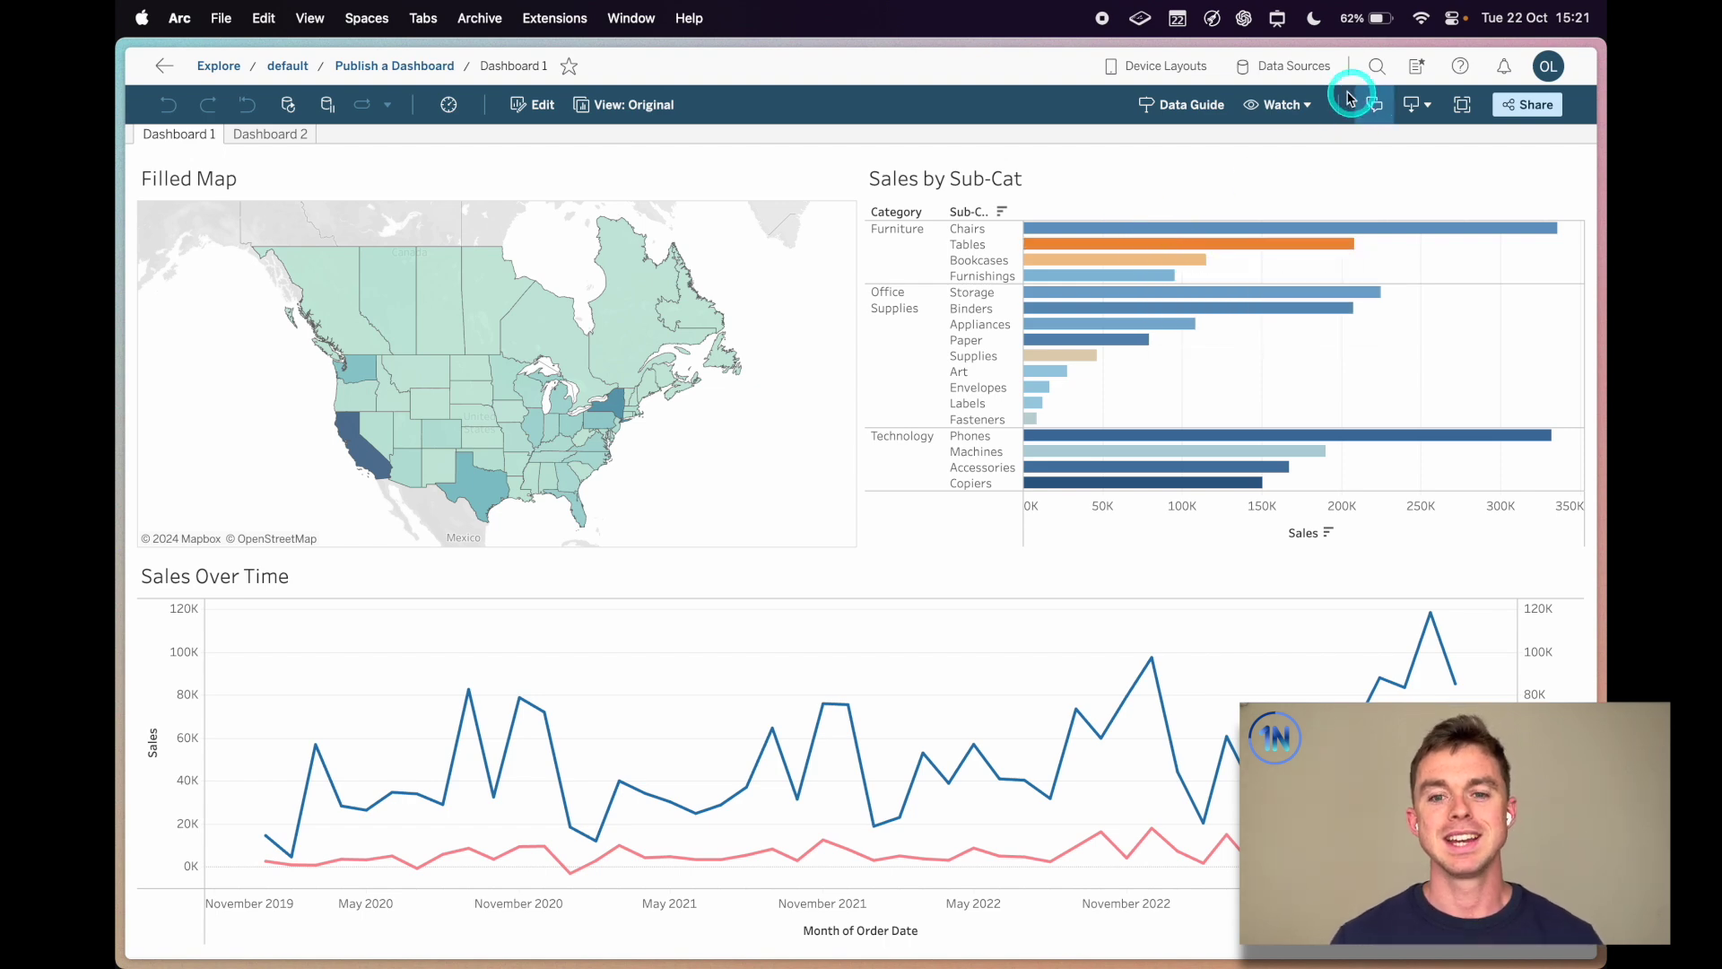
Step: Start a new subscription to Dashboard 1 and add a colleague by name as a subscriber
click(1281, 105)
click(1323, 154)
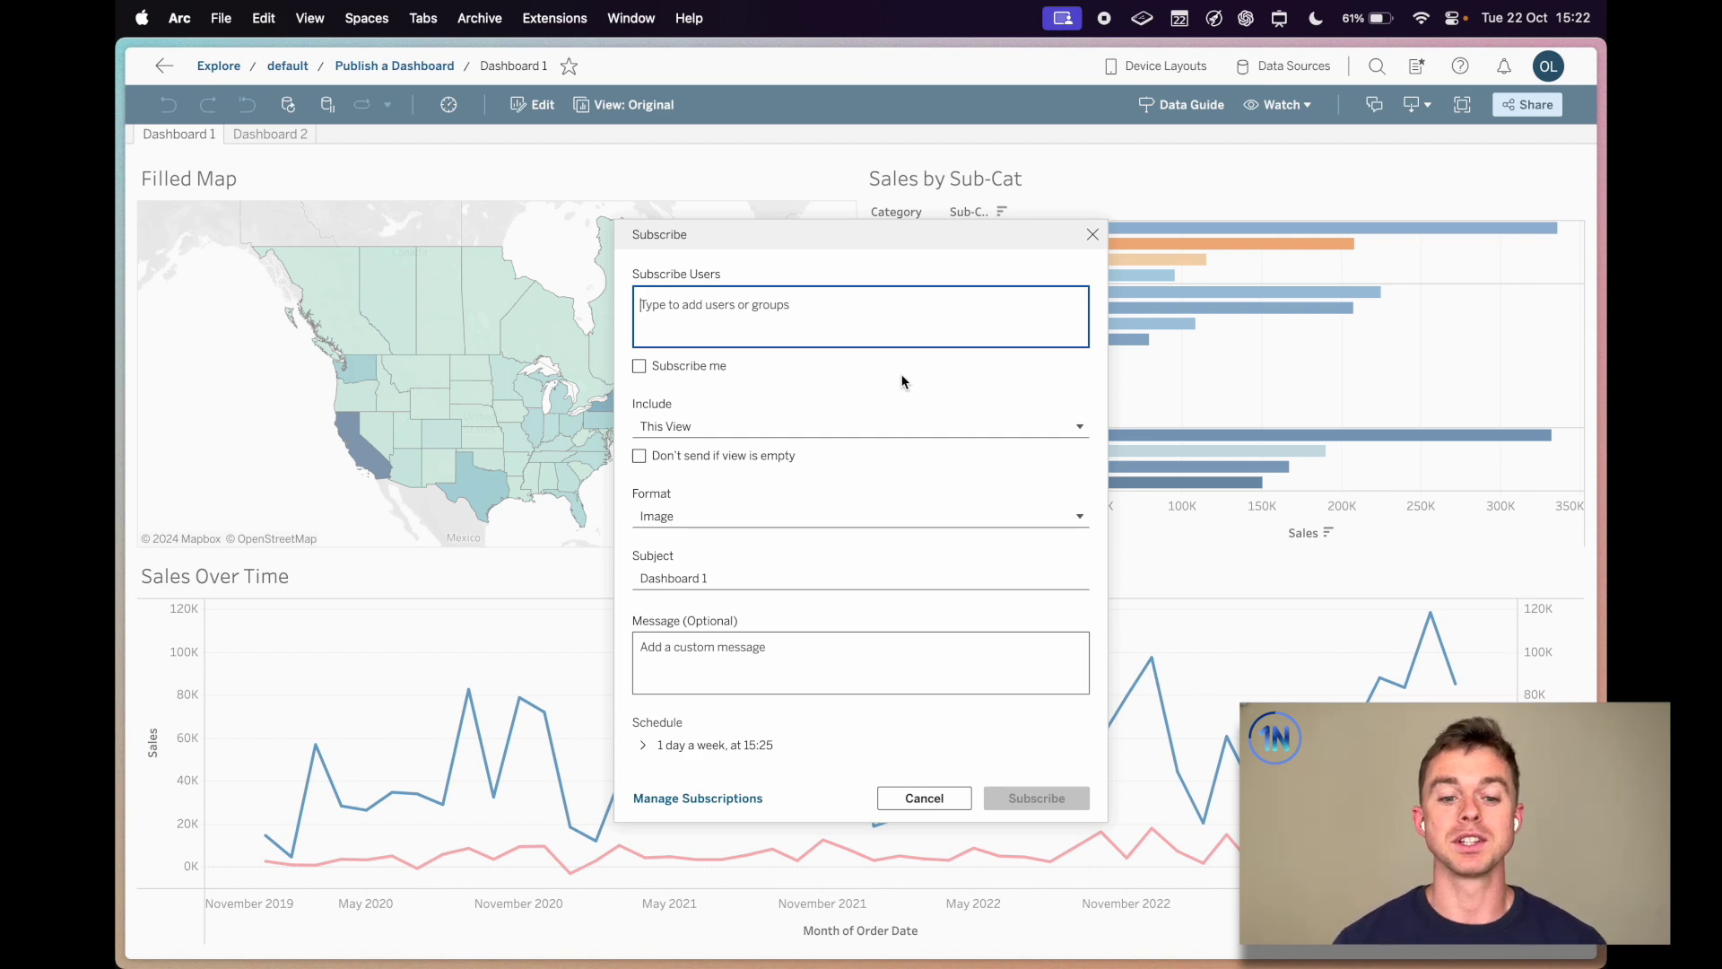
text(eric)
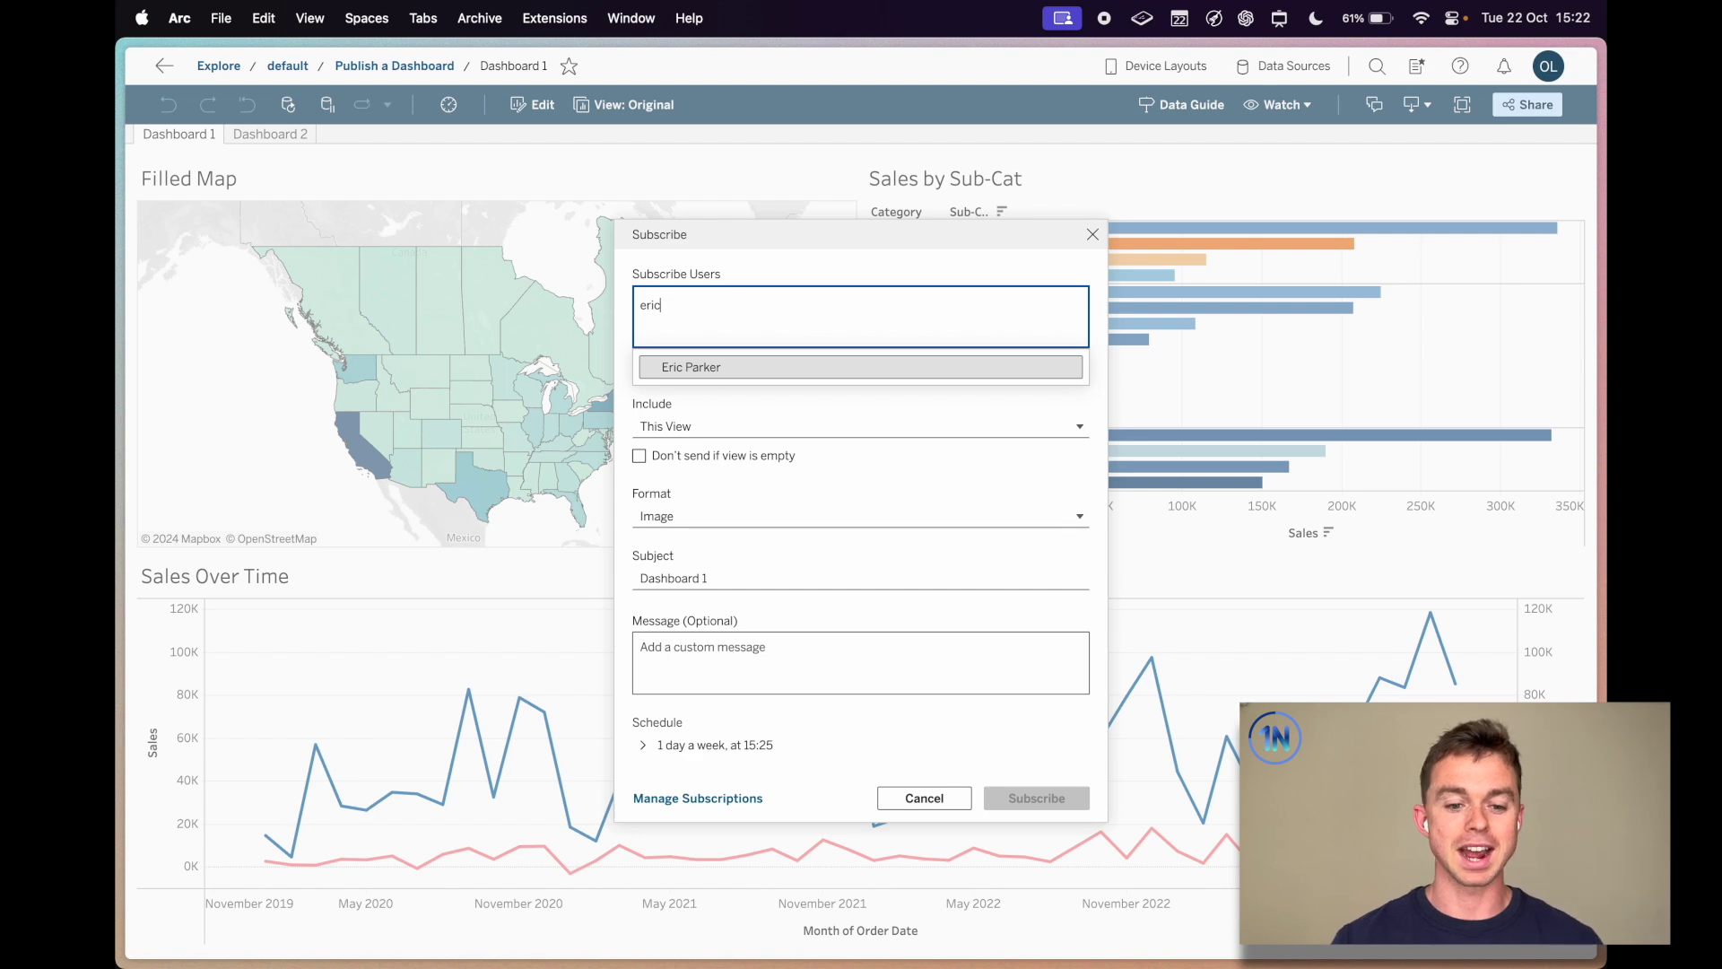
click(772, 367)
Step: Add the All Users group and your own account to the subscription's recipients
click(834, 318)
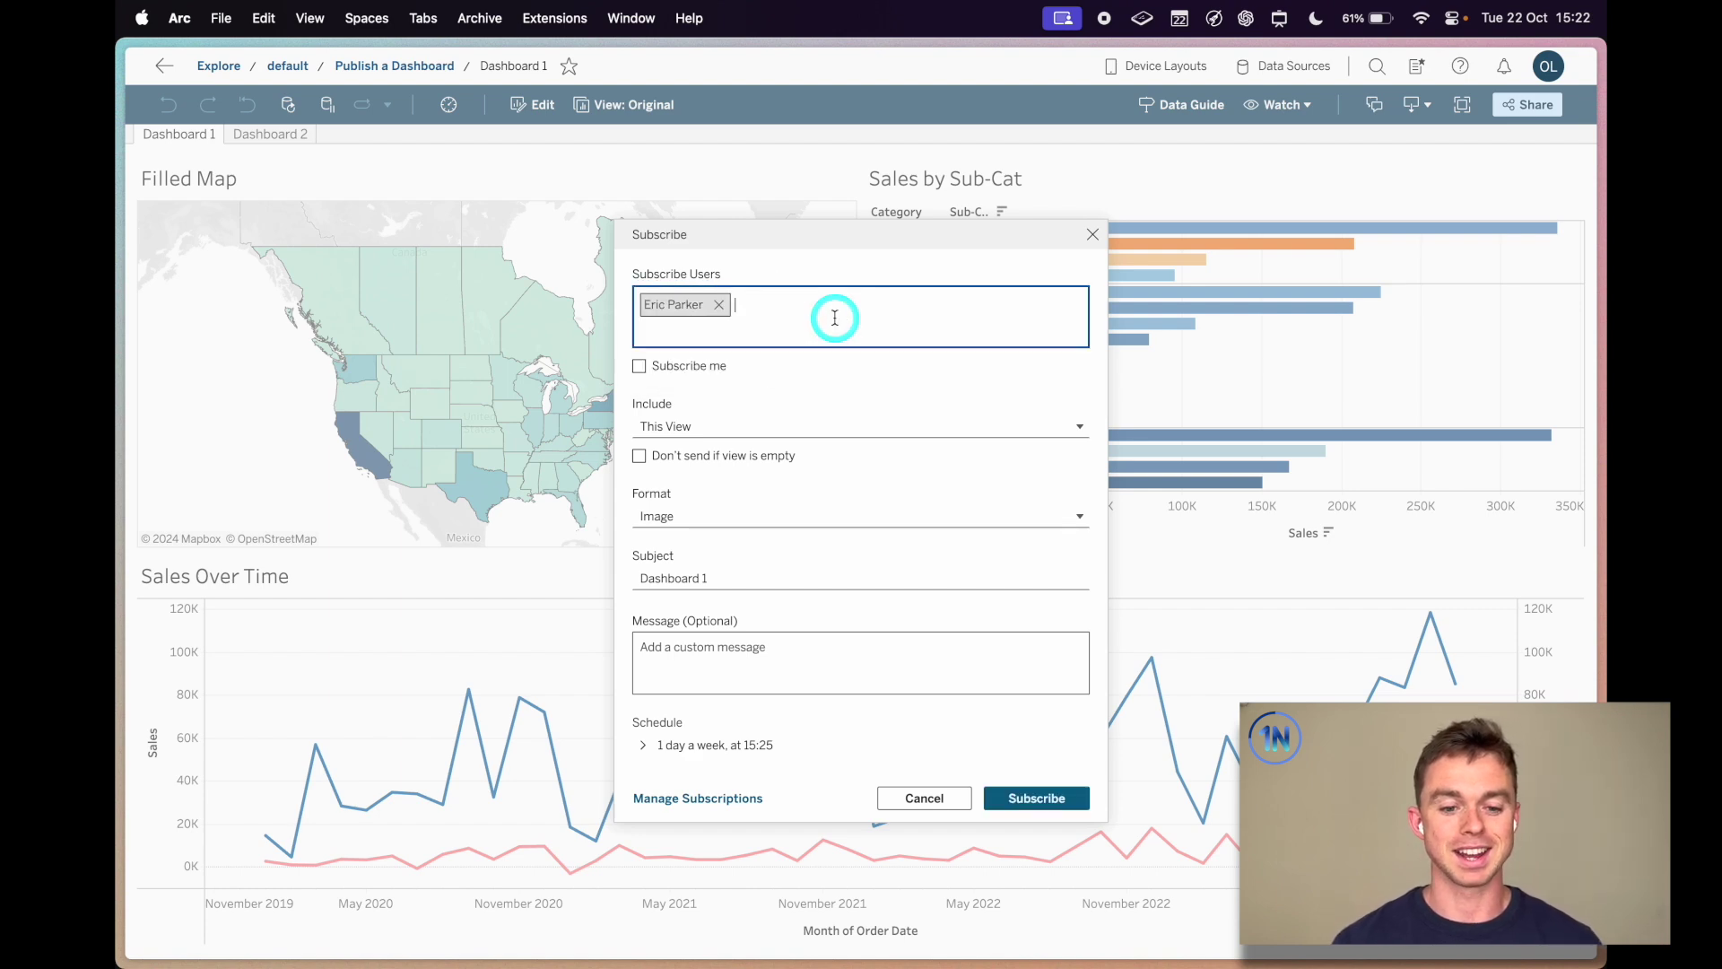
text(all)
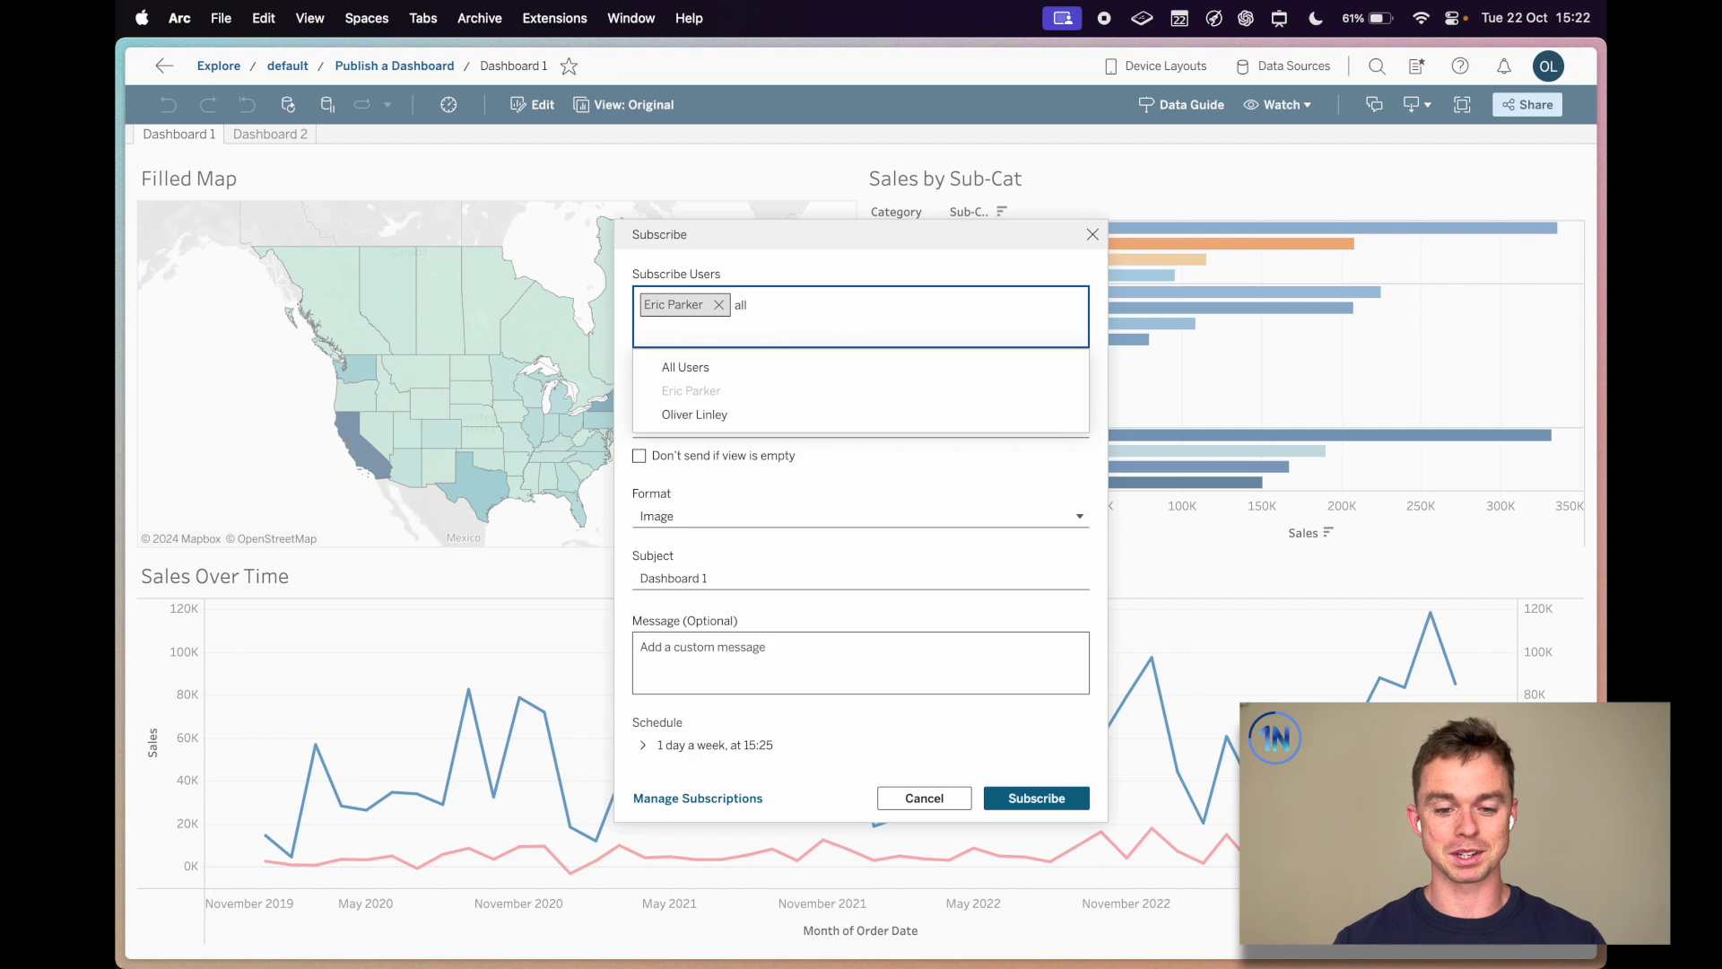
click(715, 365)
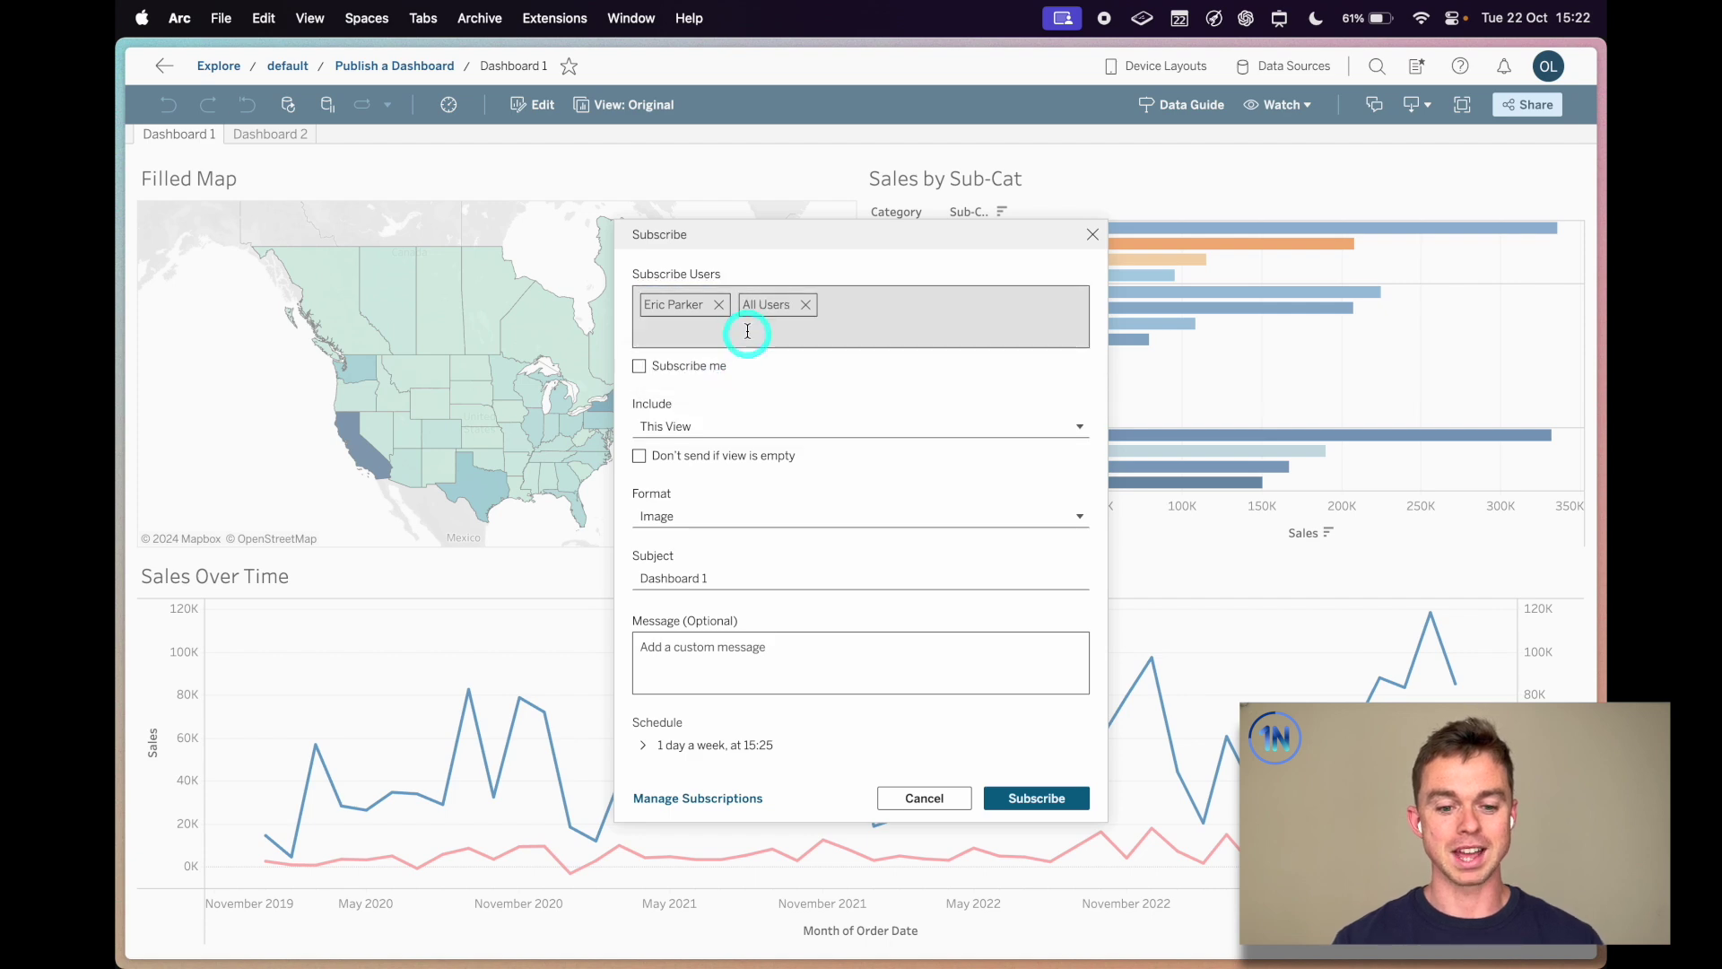
click(909, 330)
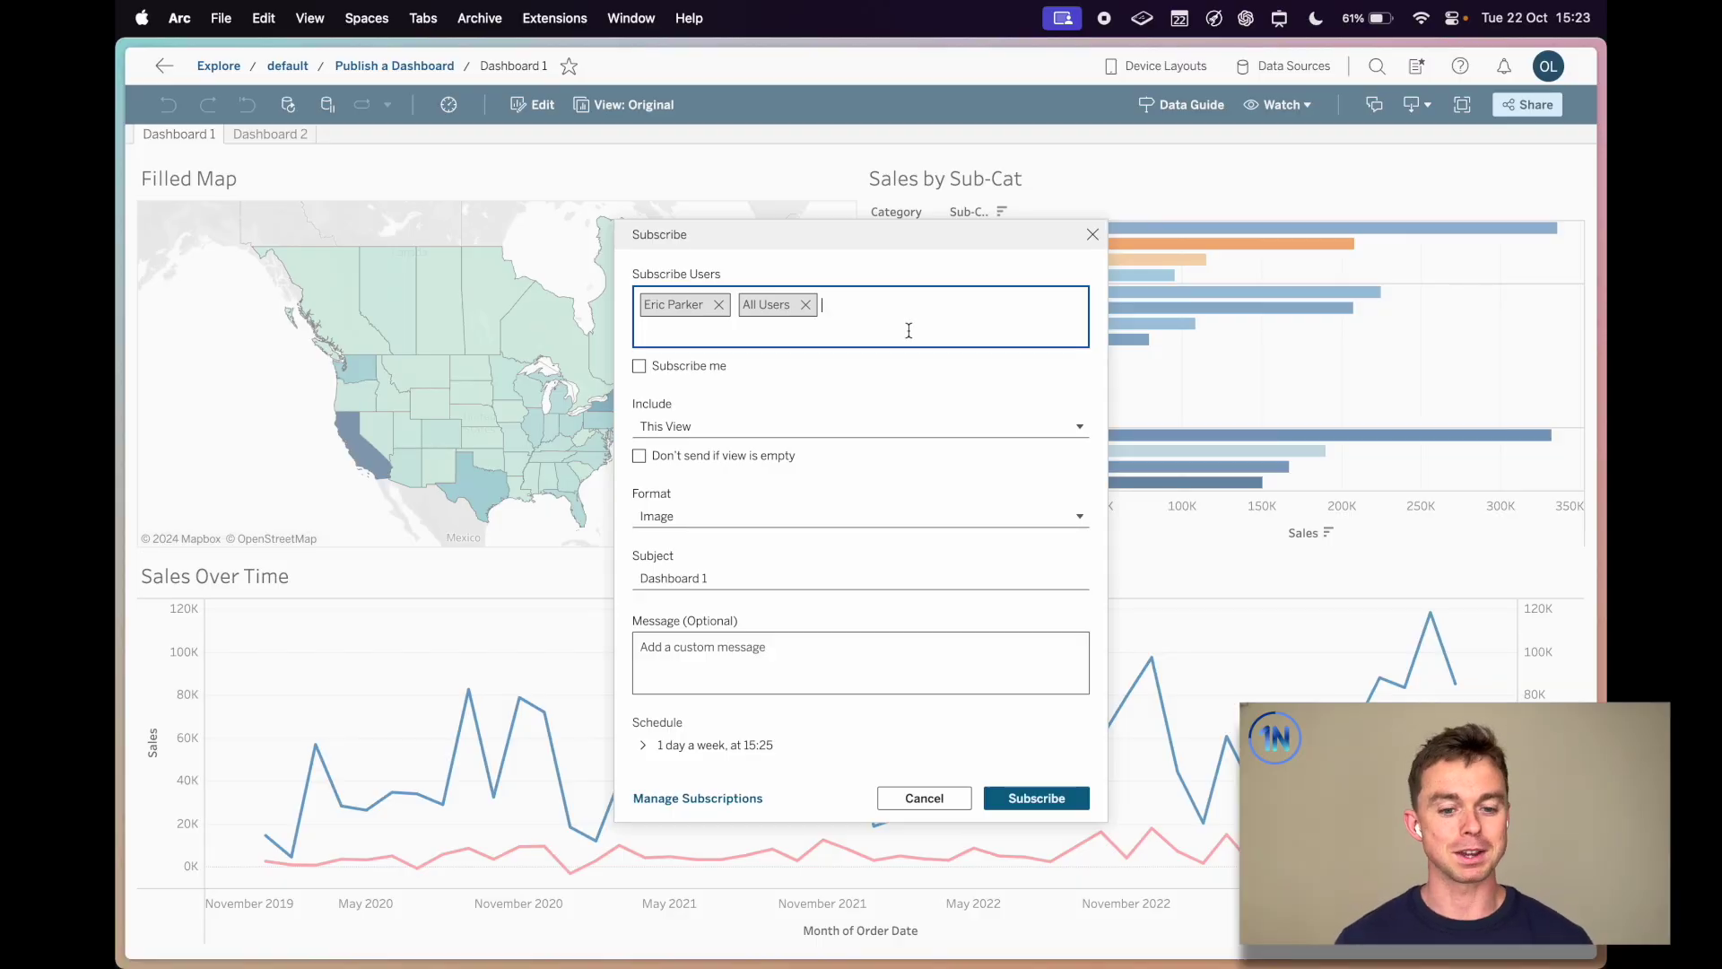
click(679, 367)
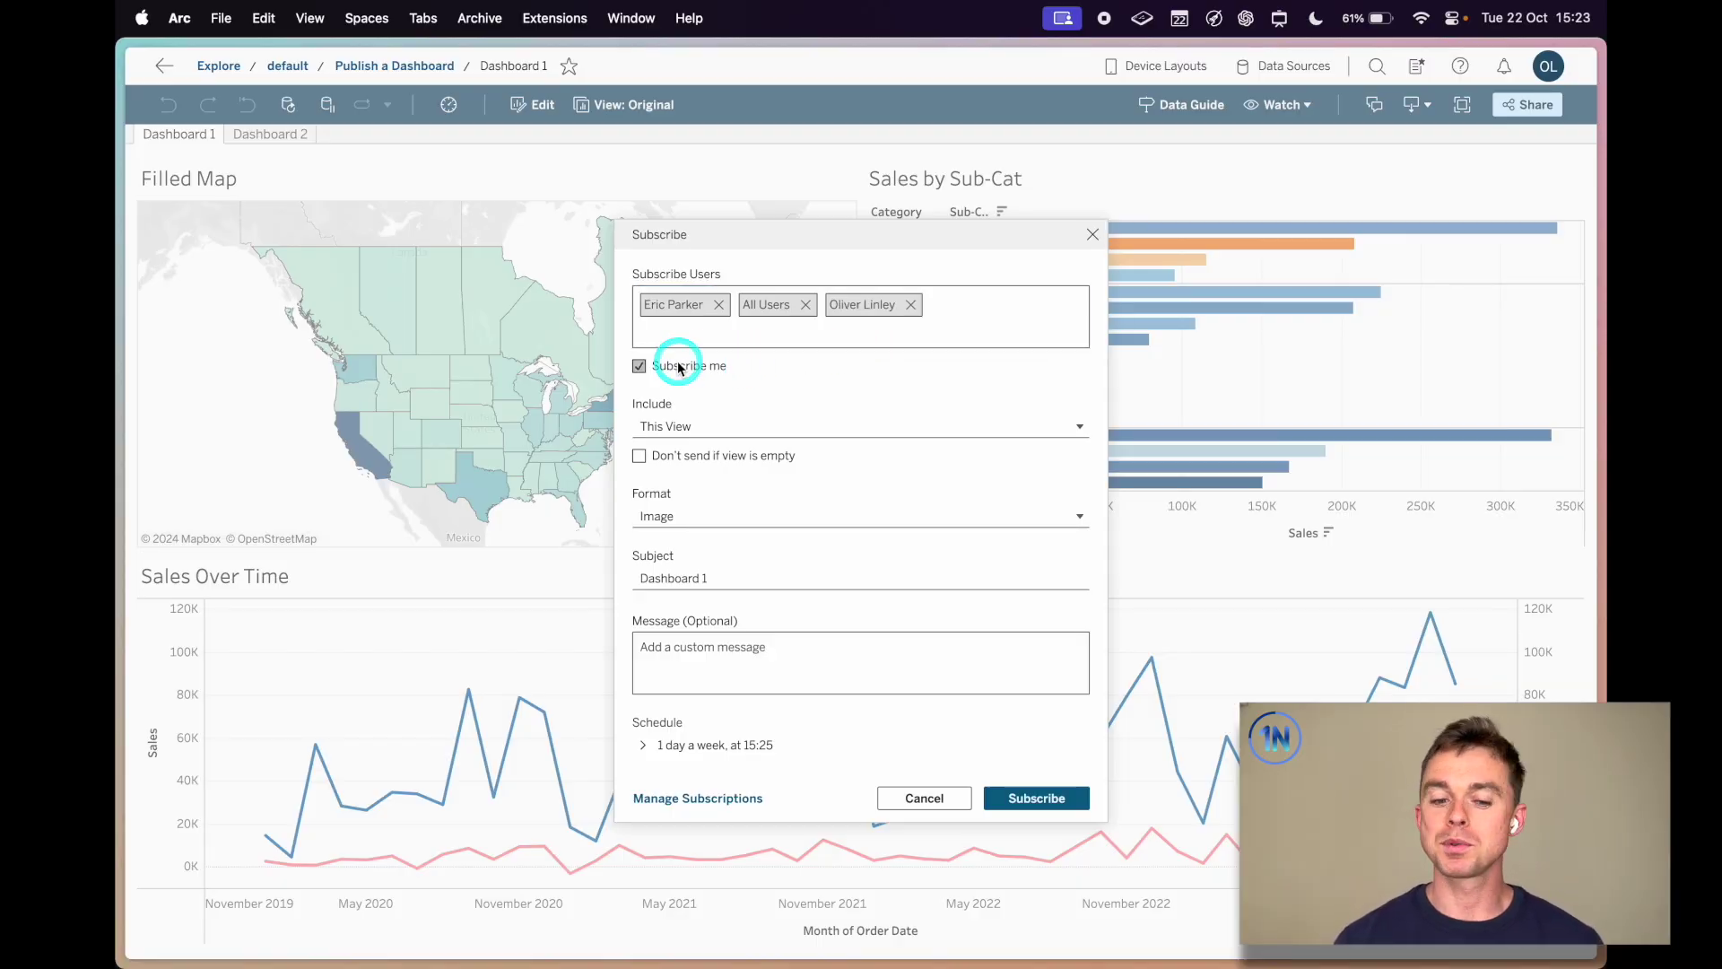
click(869, 387)
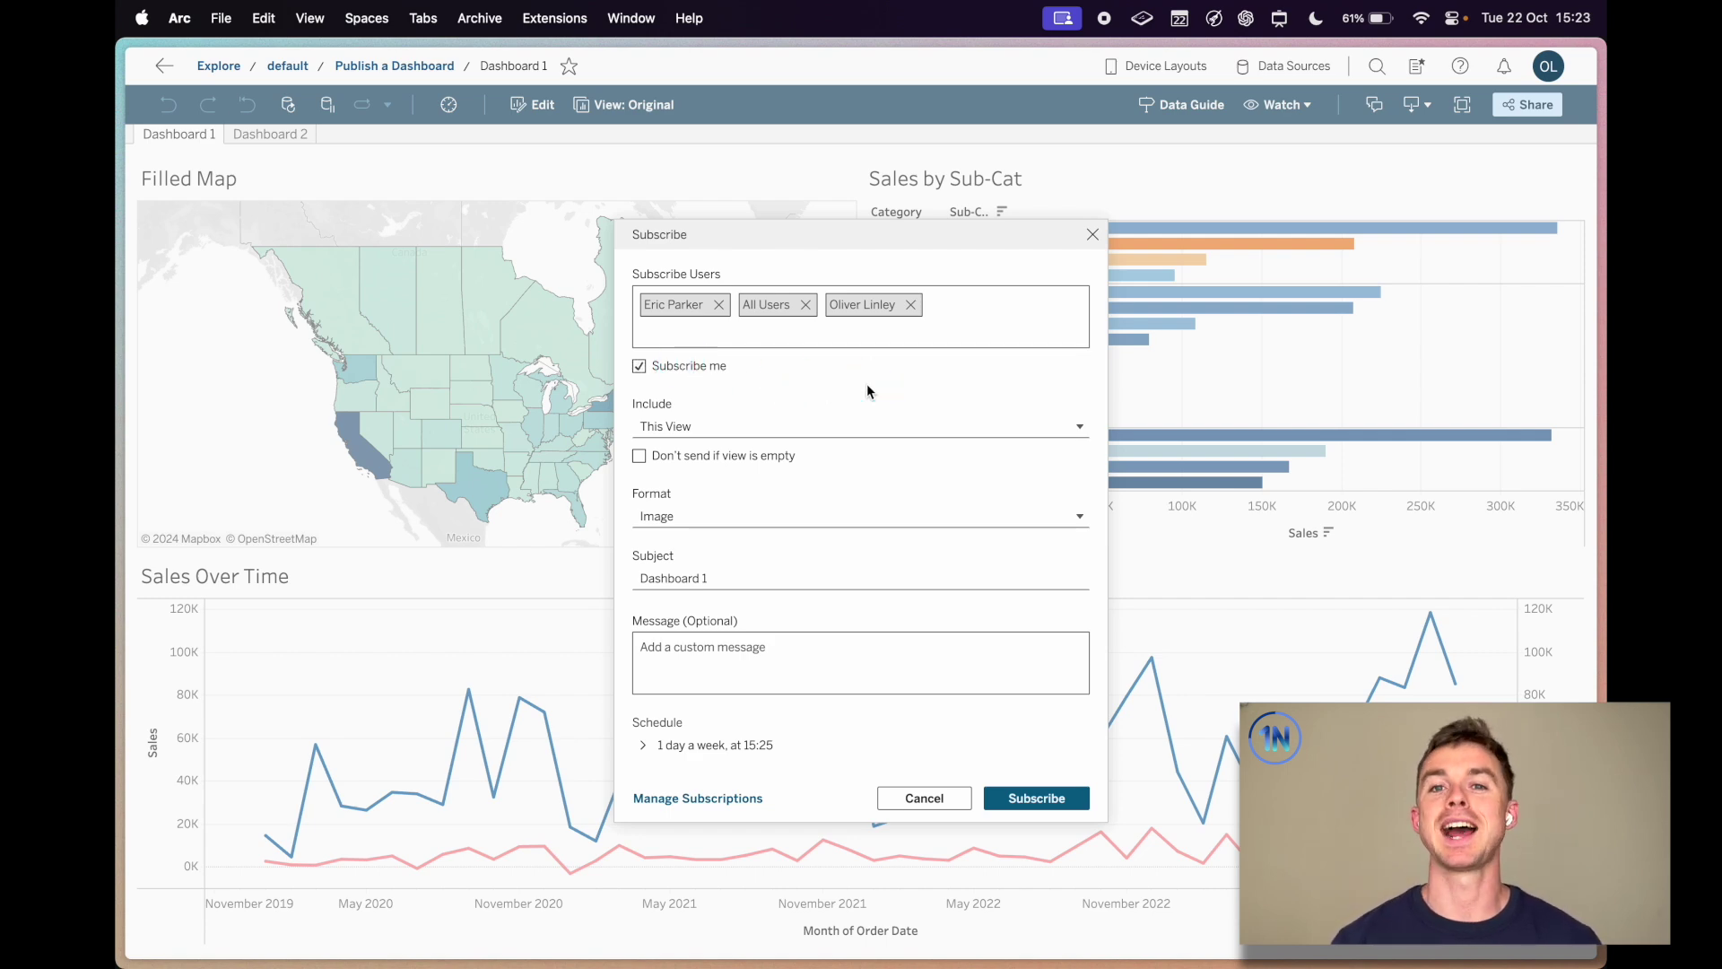
Step: Keep the subscription limited to This View and enable the option not to send it if the view is empty
click(892, 429)
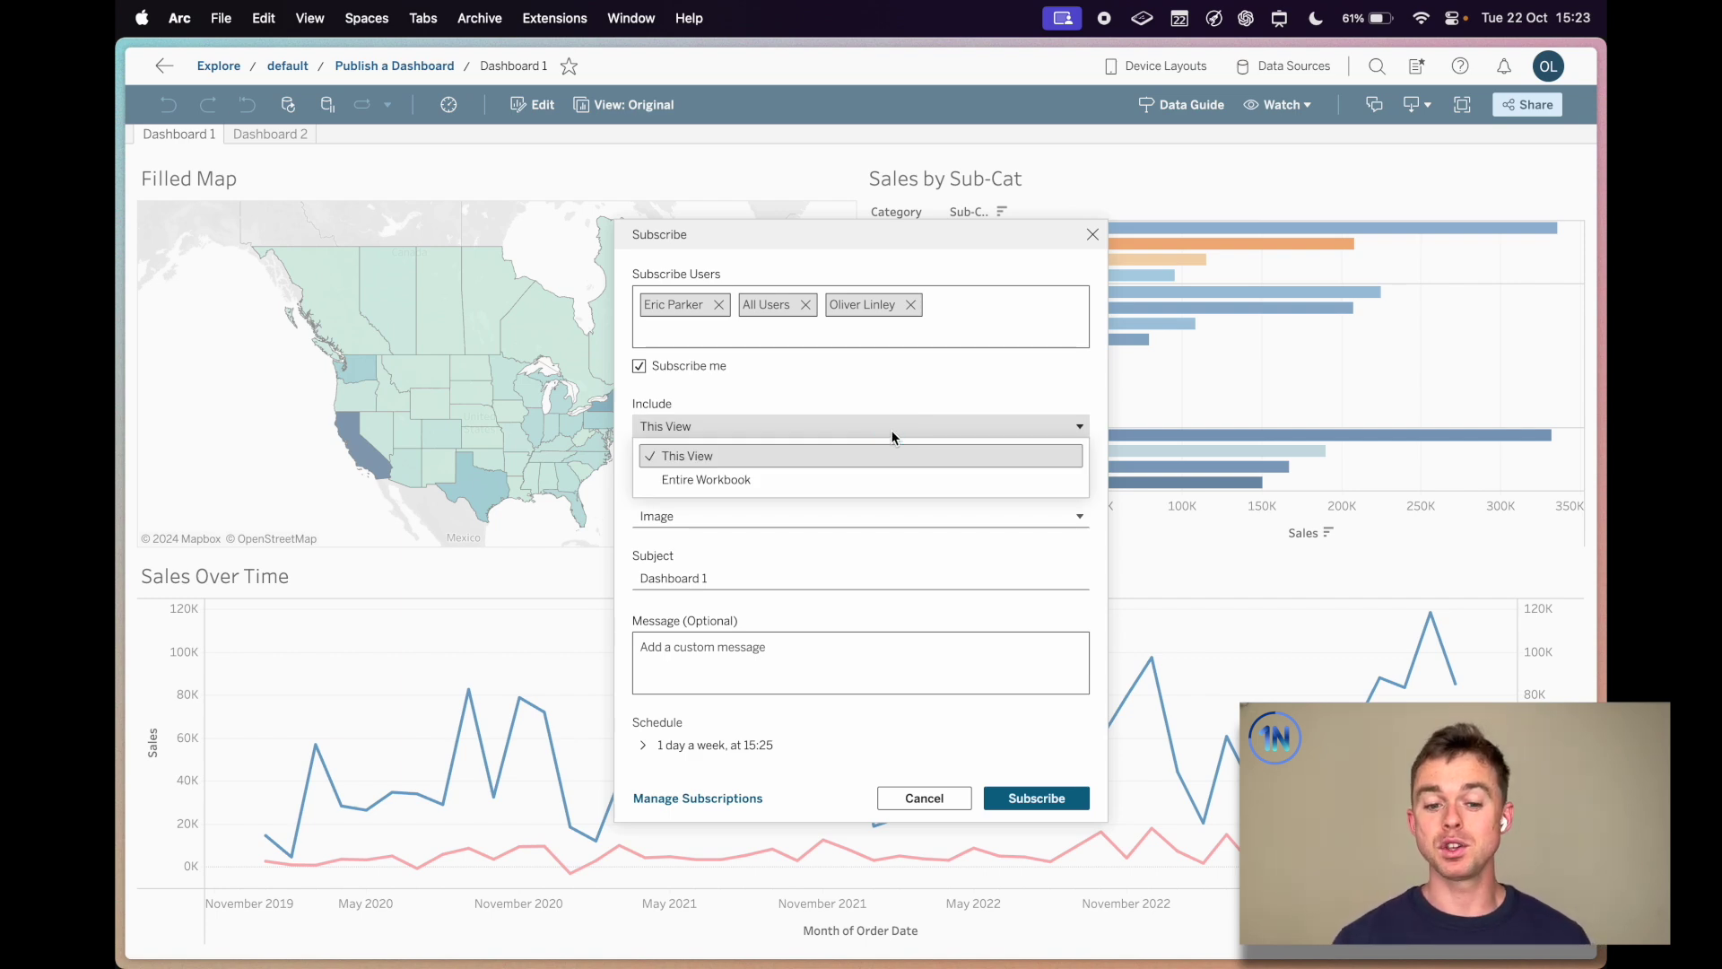
click(893, 428)
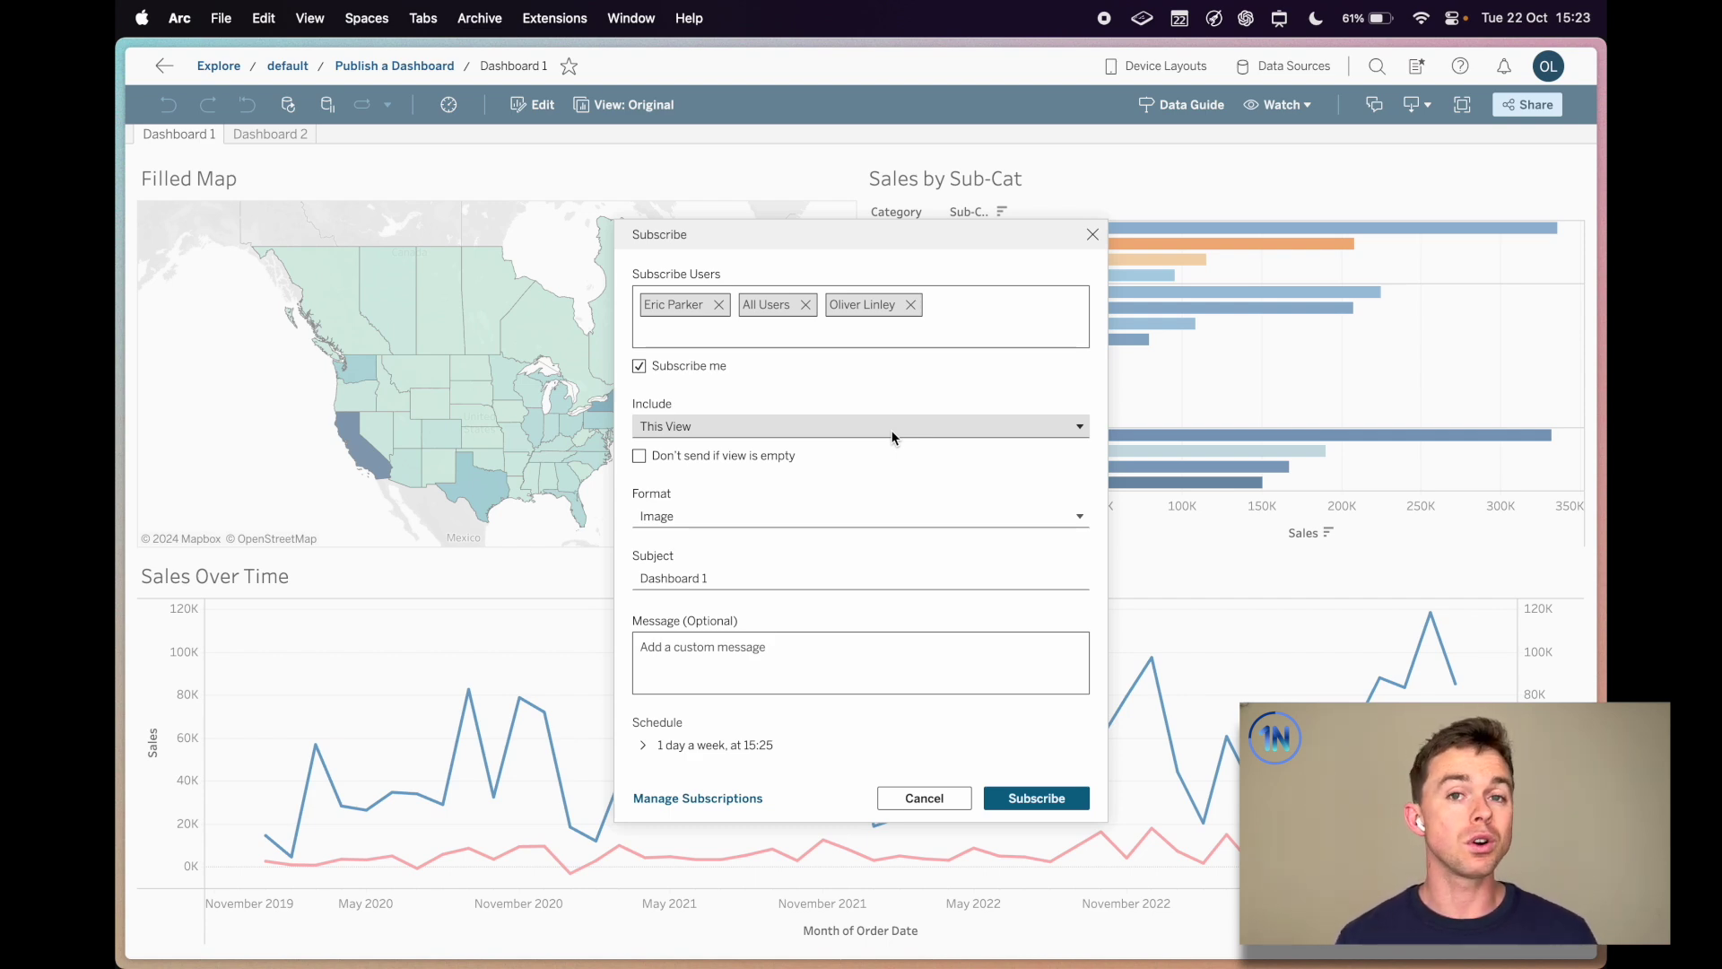
click(500, 466)
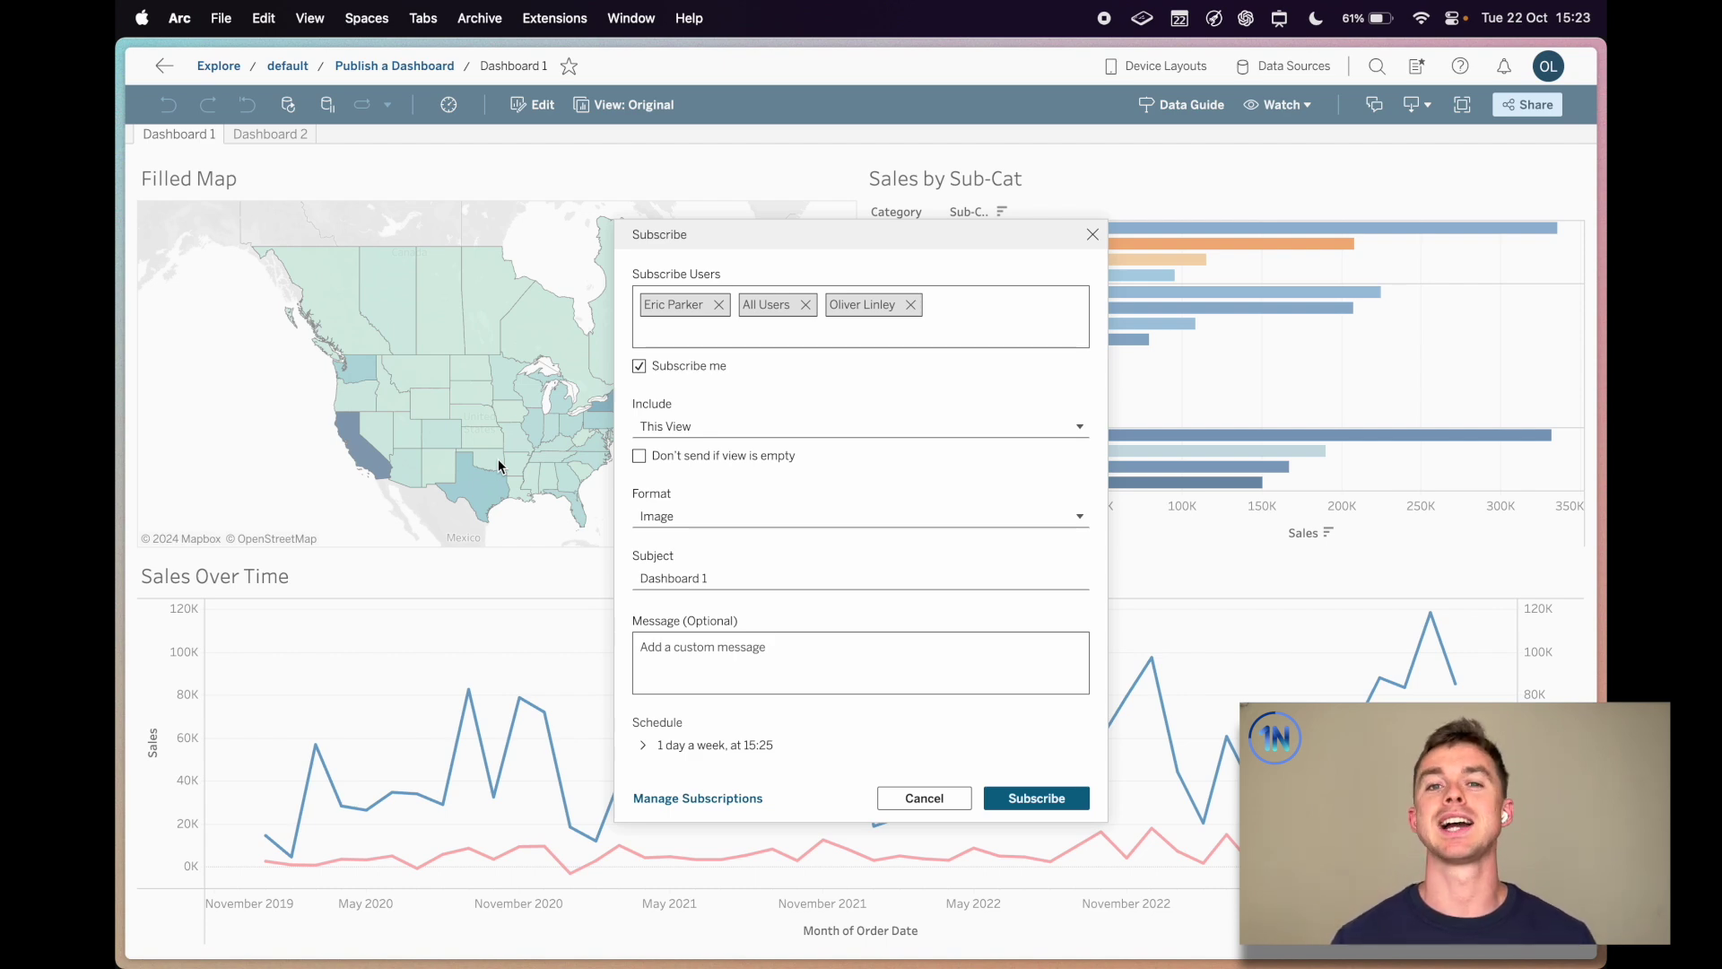
click(763, 457)
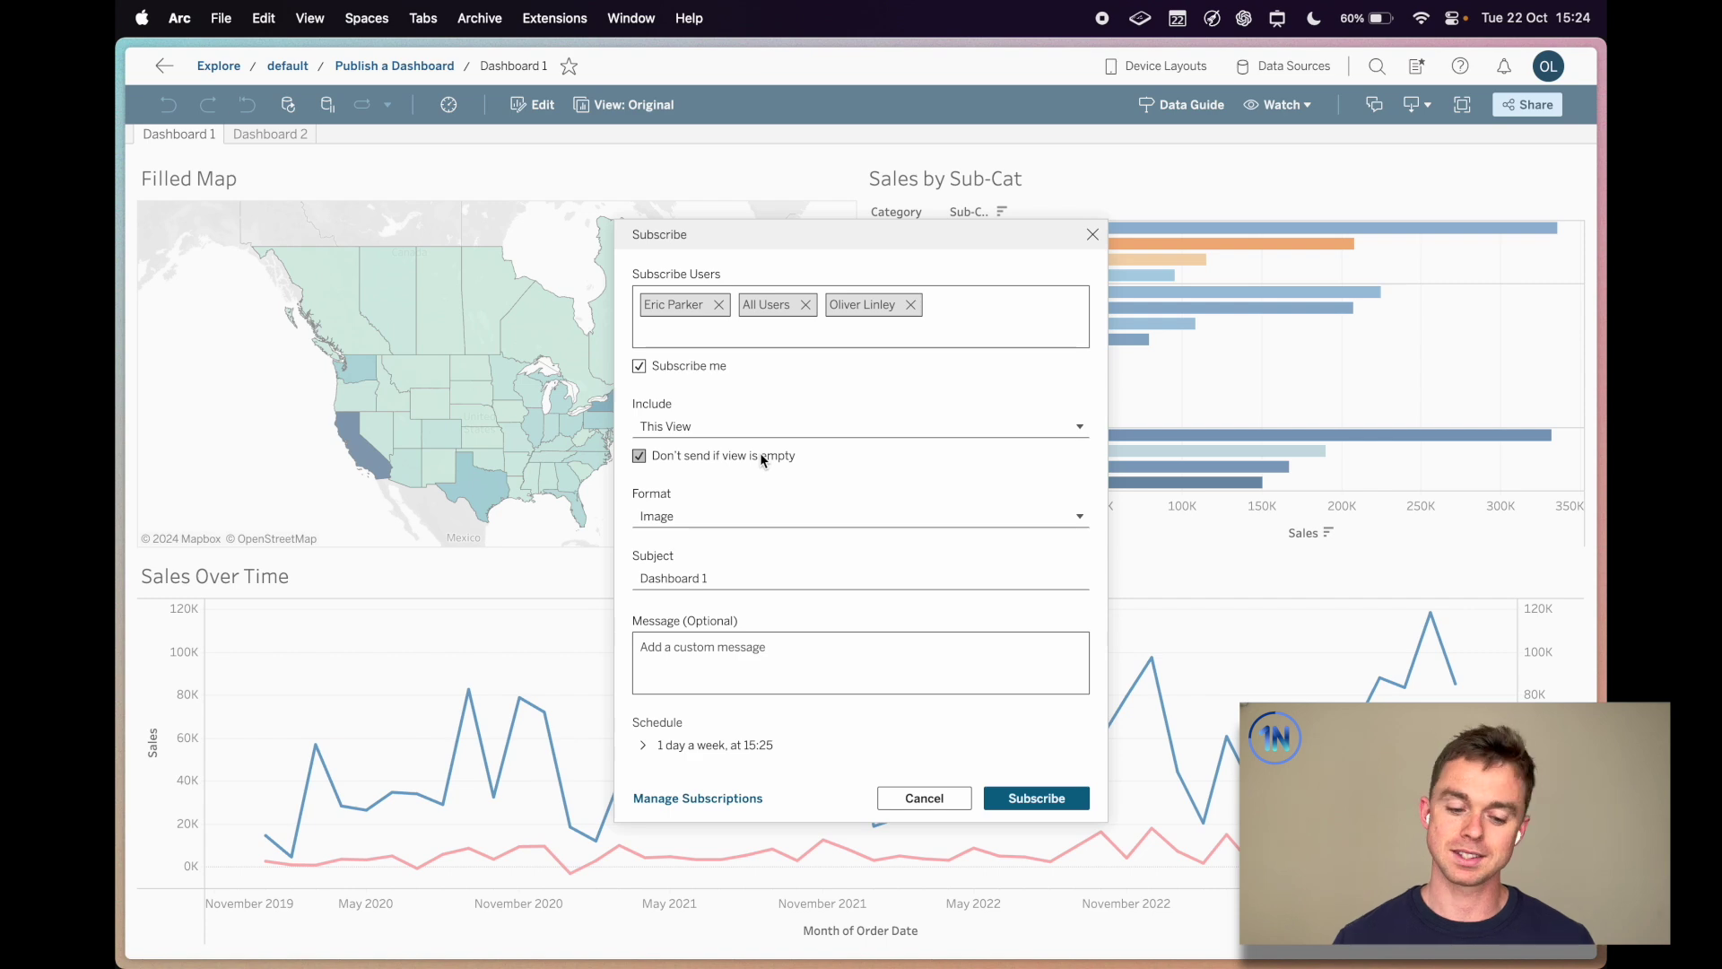
Step: Review the subscription's available format options and keep Image selected
click(878, 515)
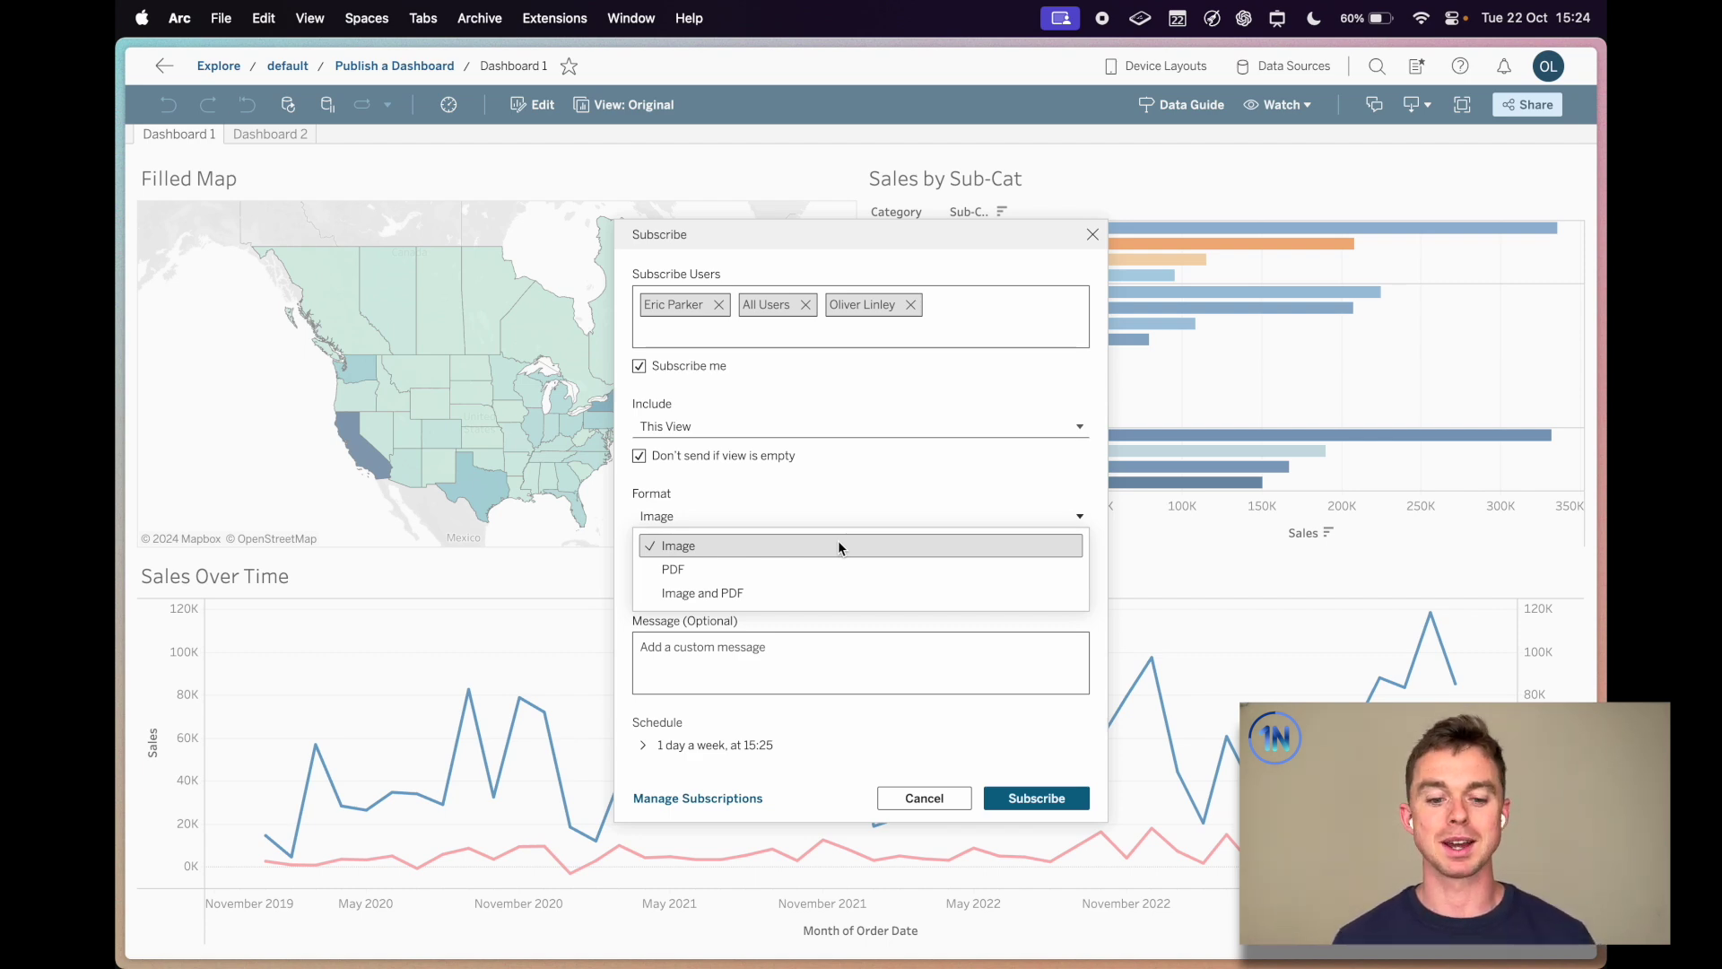
click(904, 578)
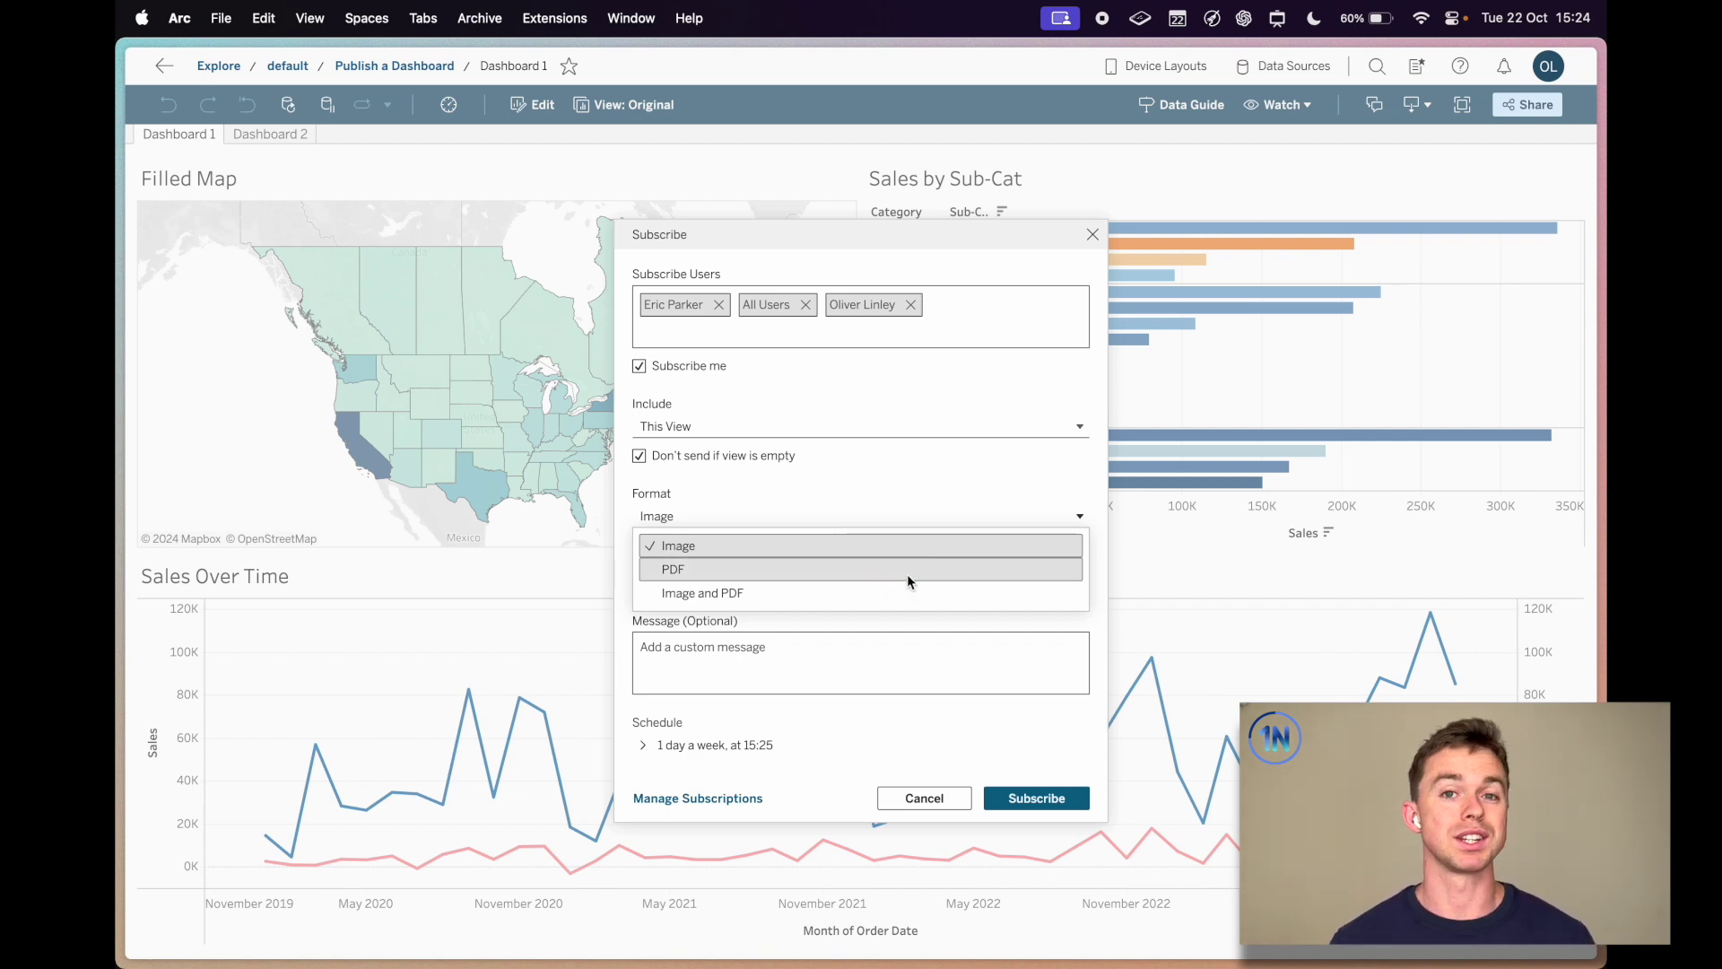
click(961, 526)
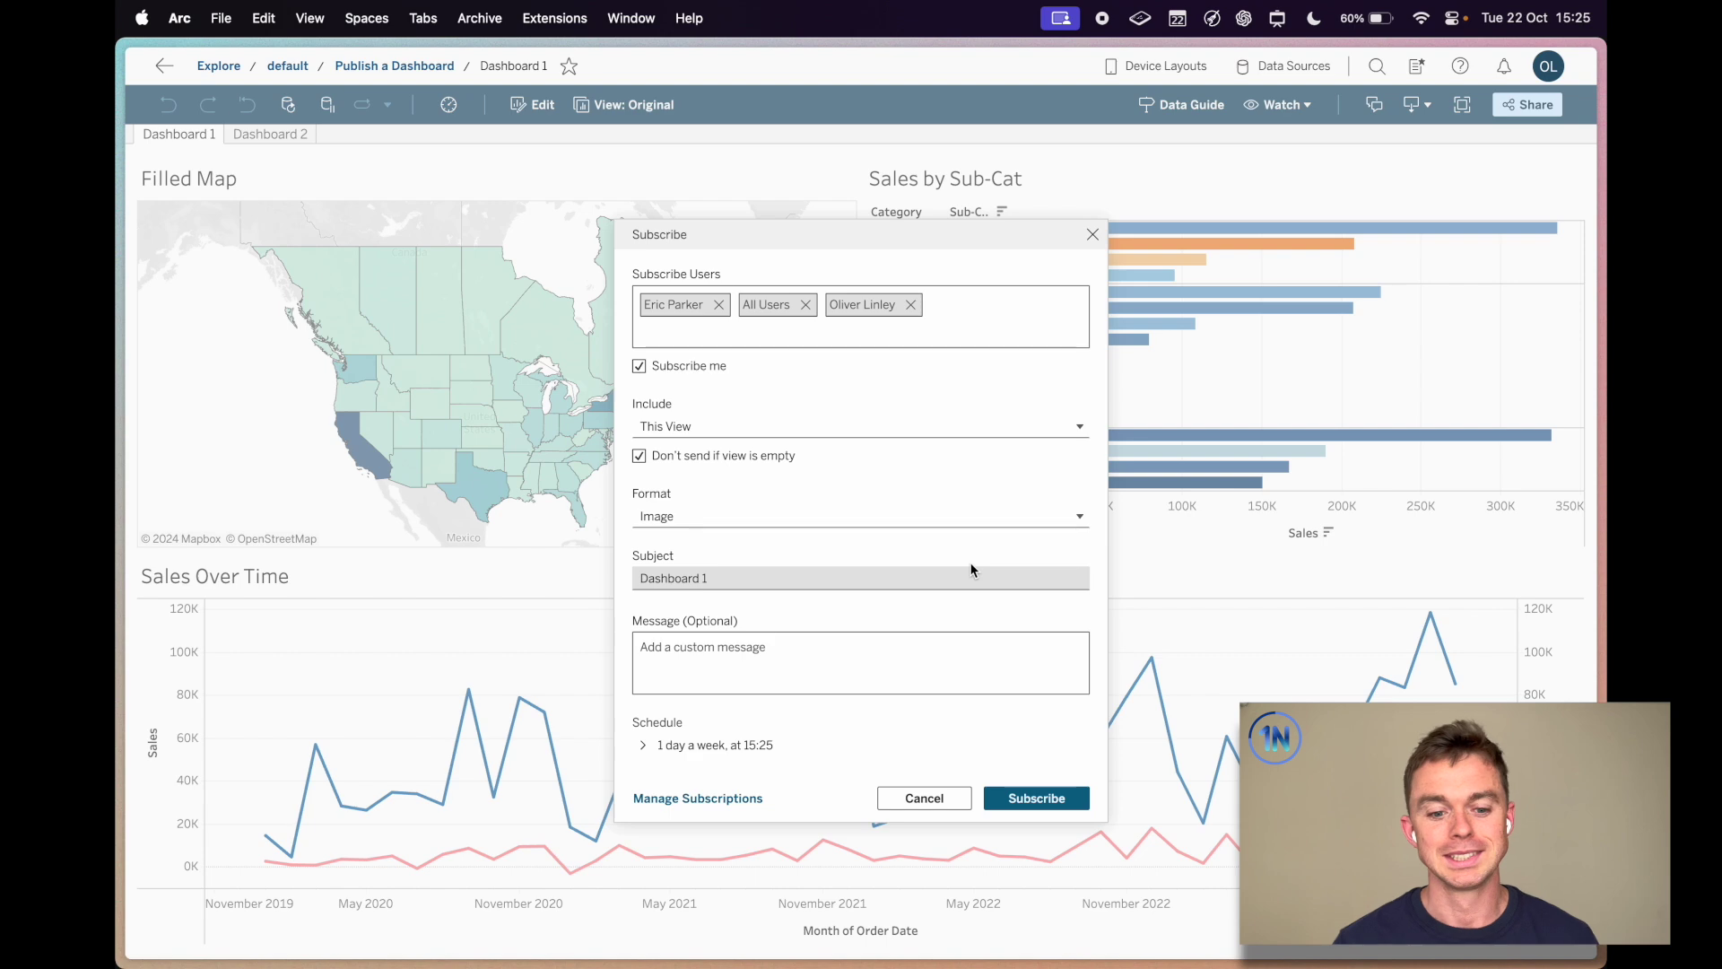
Step: Replace the subscription's subject with "Daily Update from Dashboard"
click(969, 571)
triple_click(929, 574)
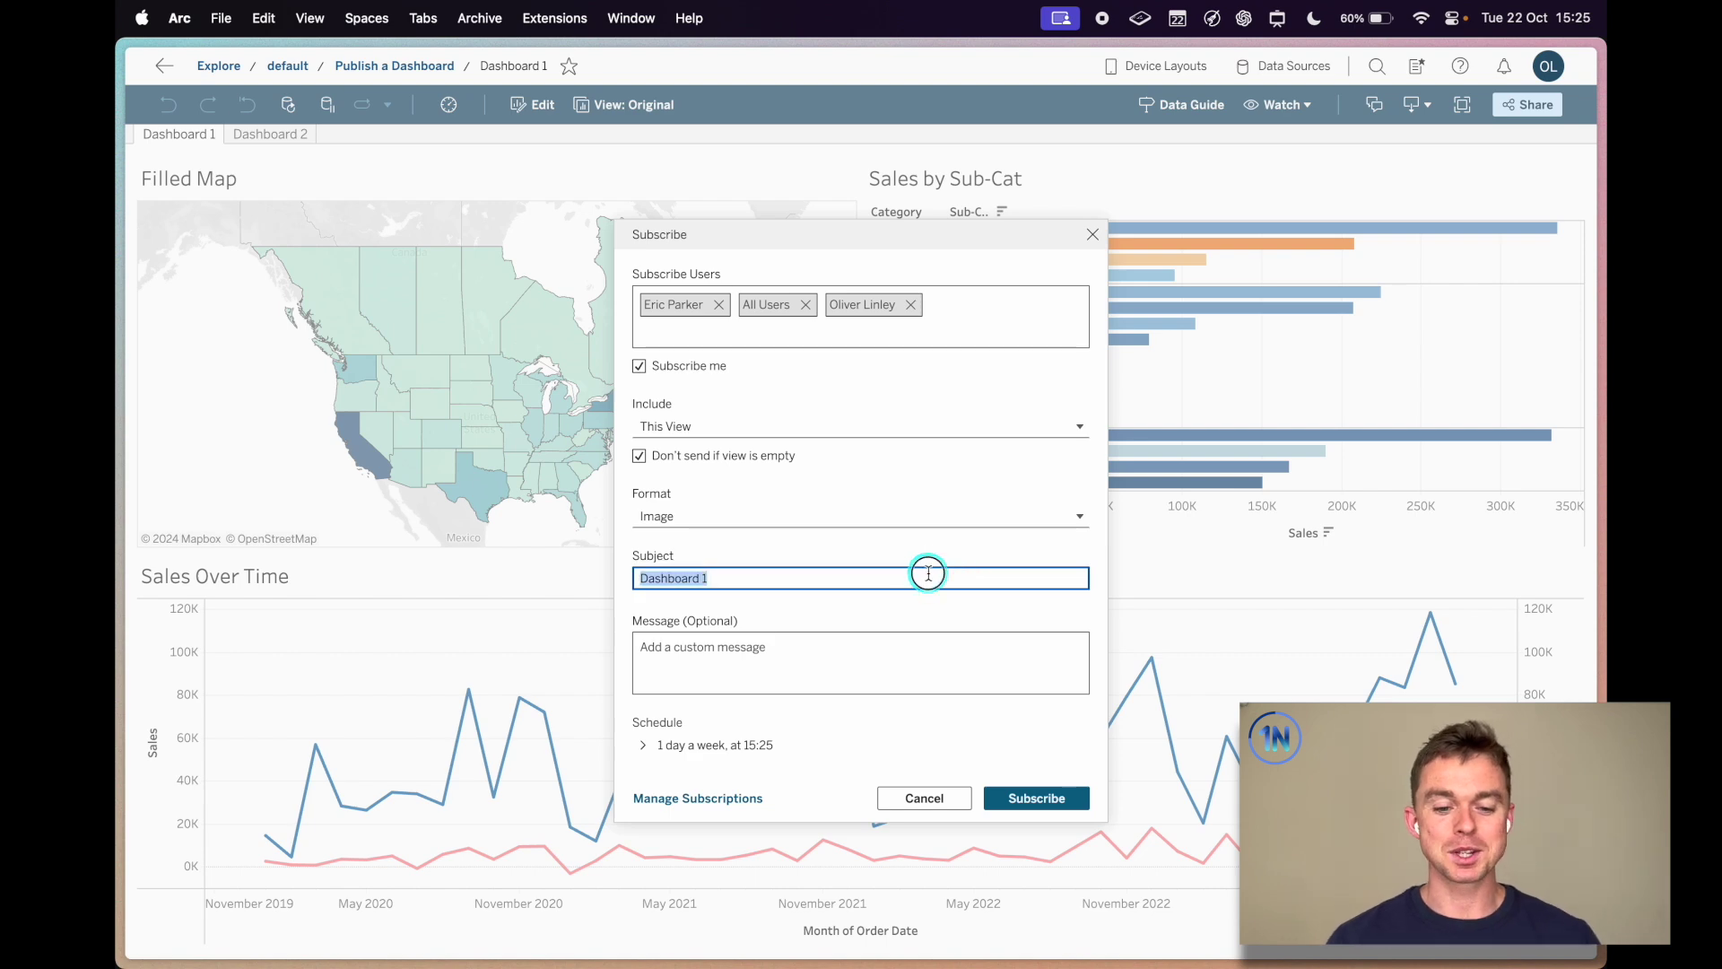
text(D)
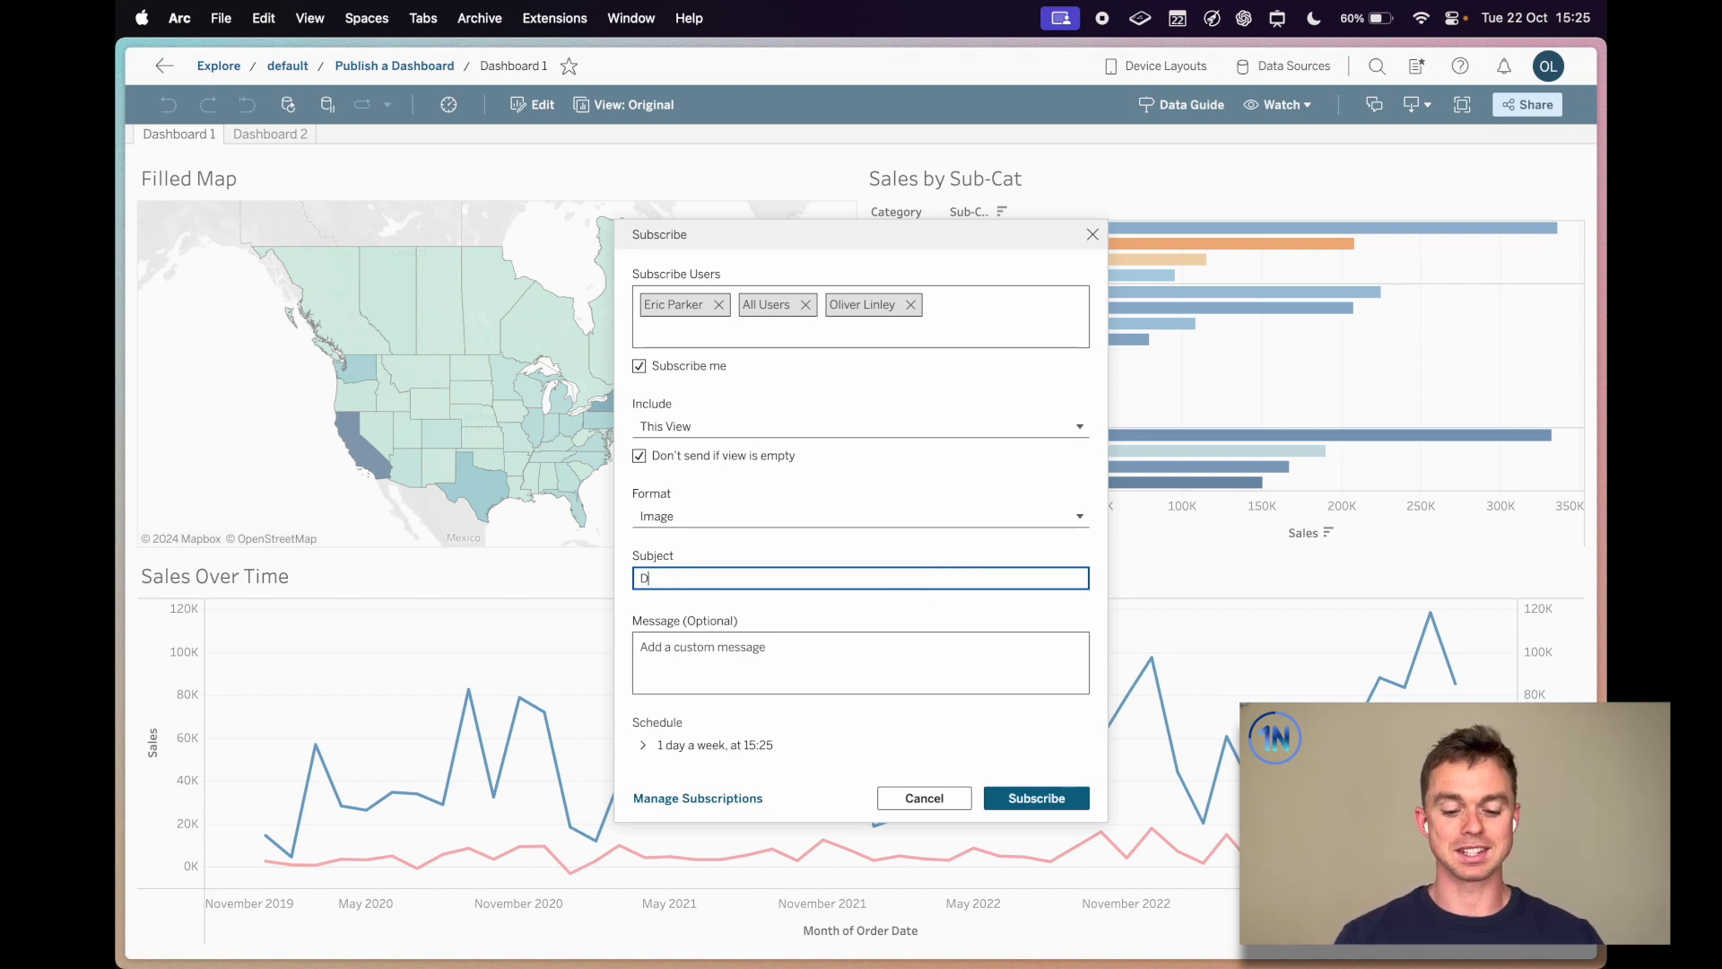
text(aily Upd)
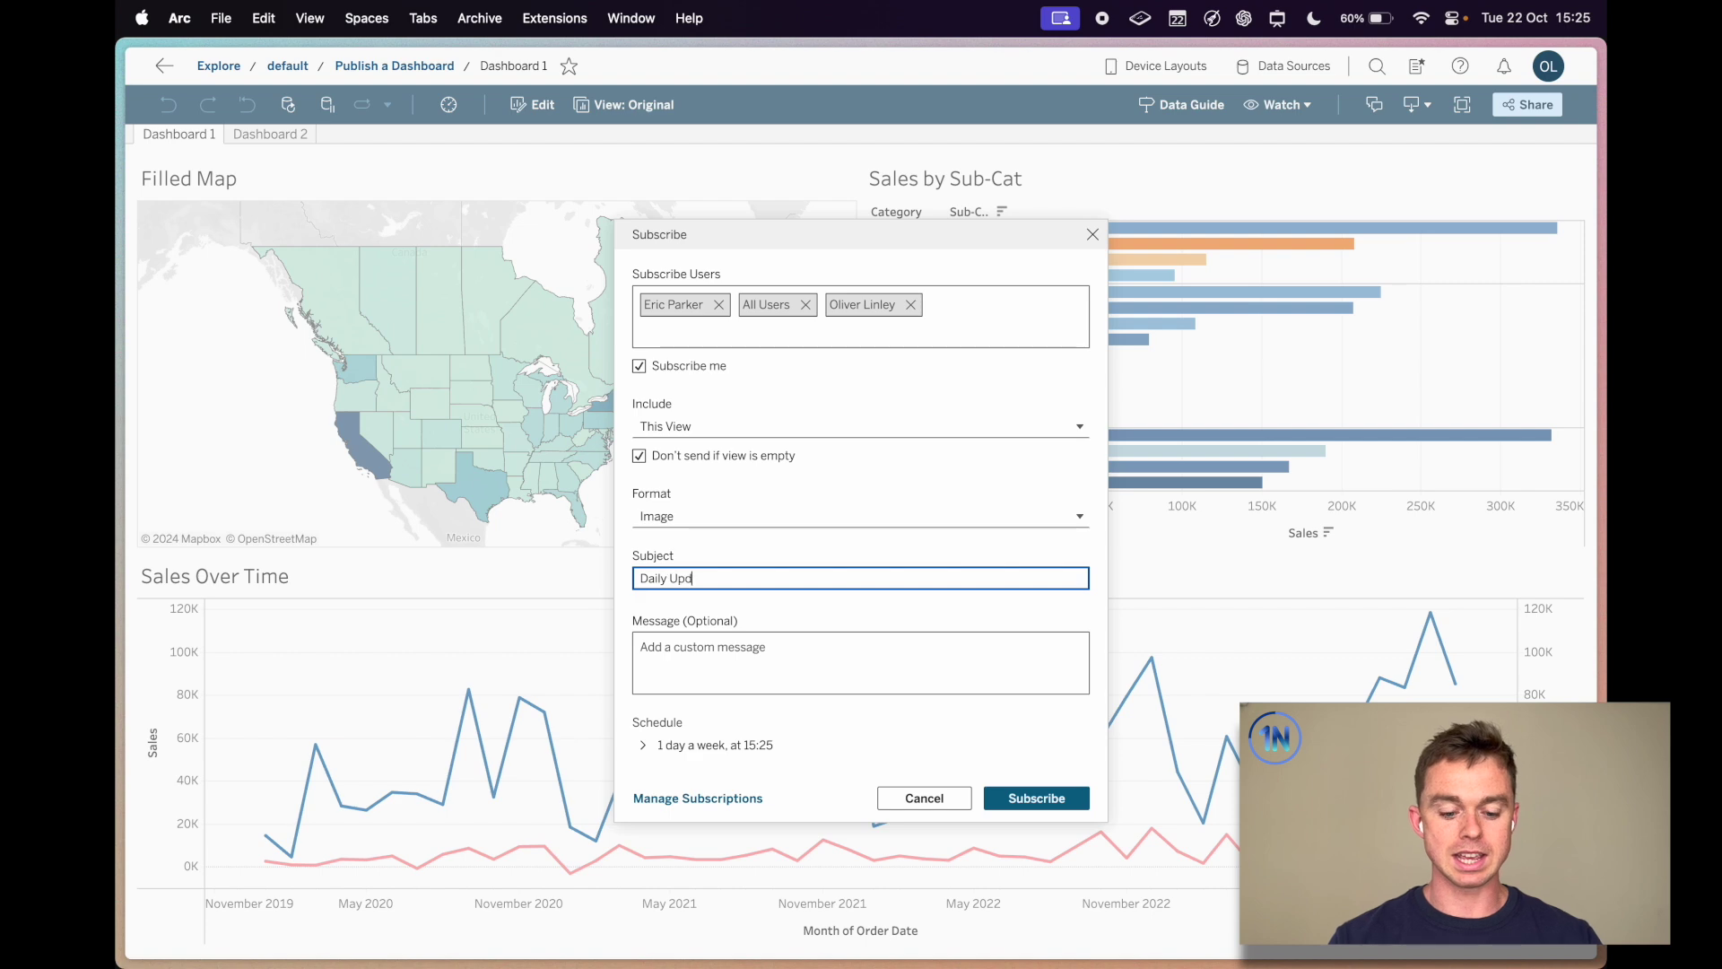
text(ate frop)
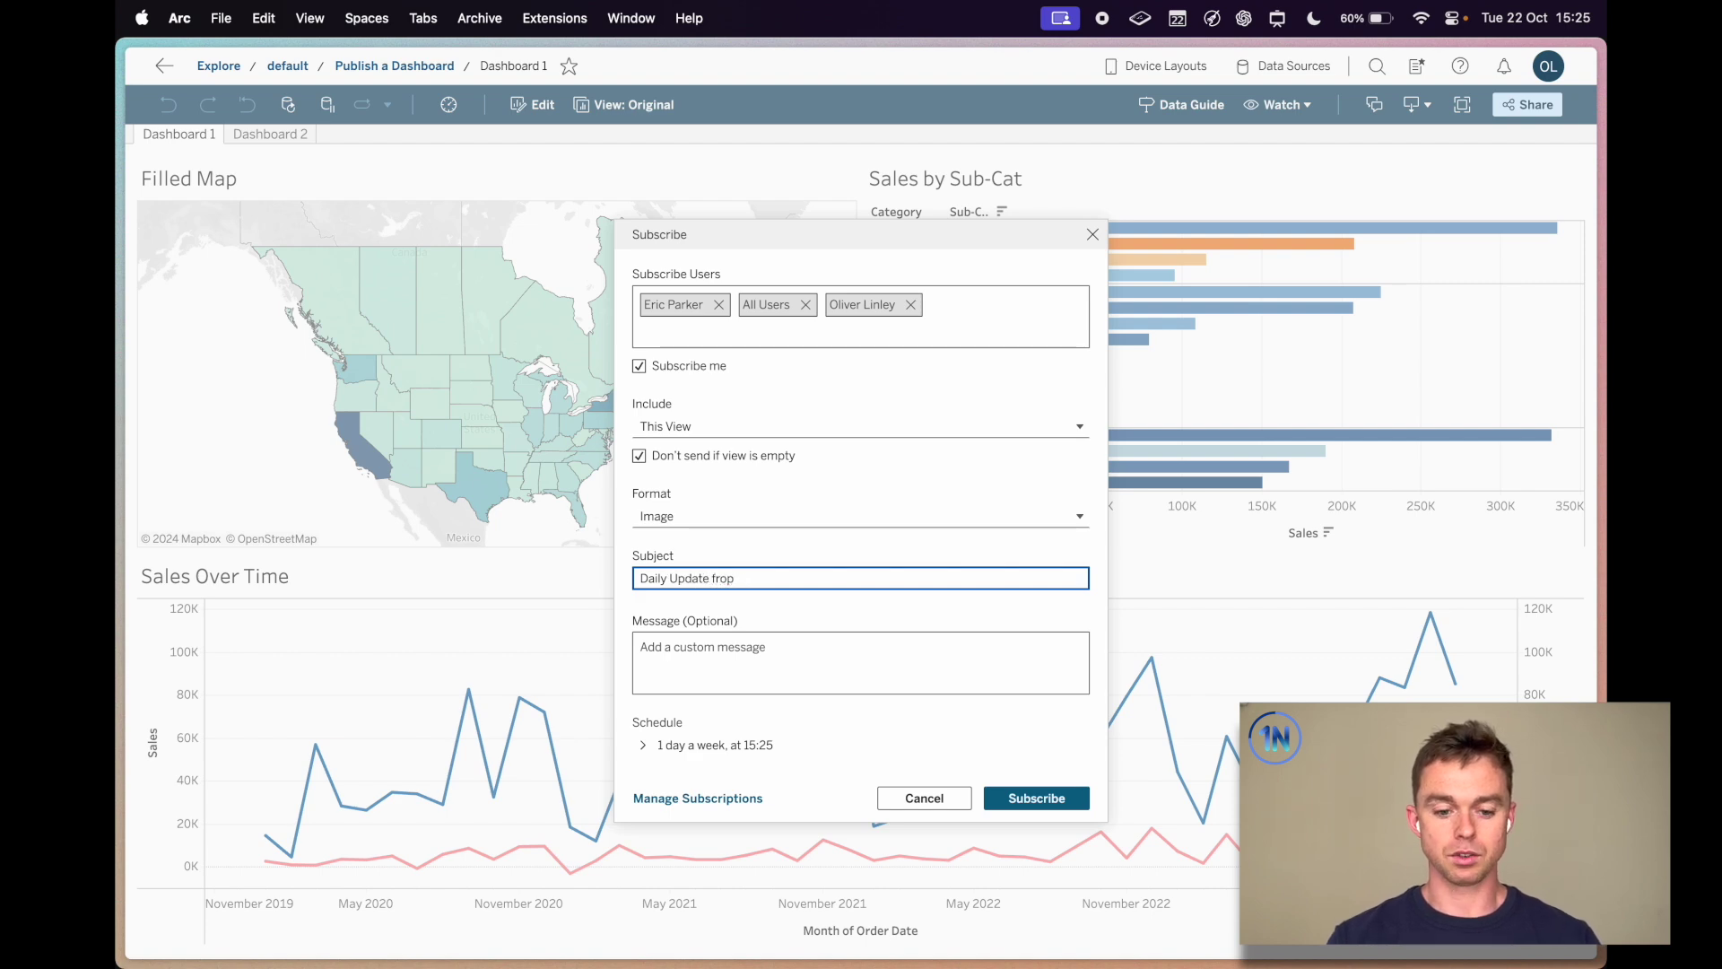
key(BackSpace)
text(m Dashbo)
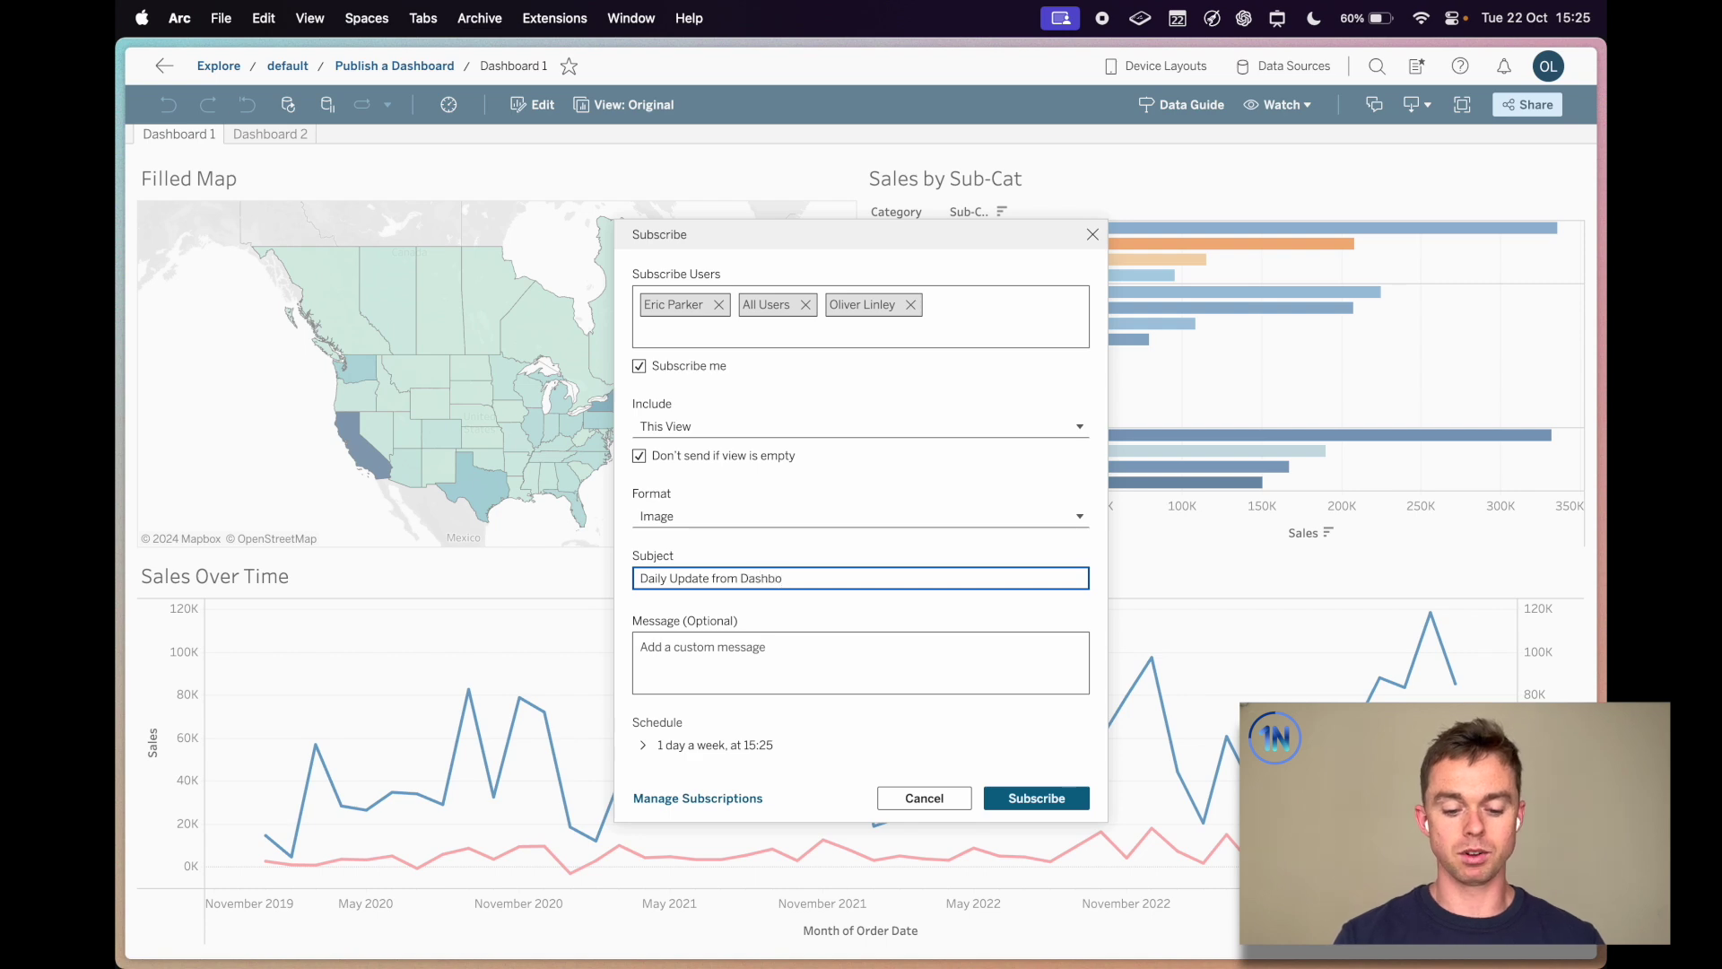
text(ard)
Step: Begin the subscription's custom message with the greeting "Hey team!" followed by a blank line
click(965, 659)
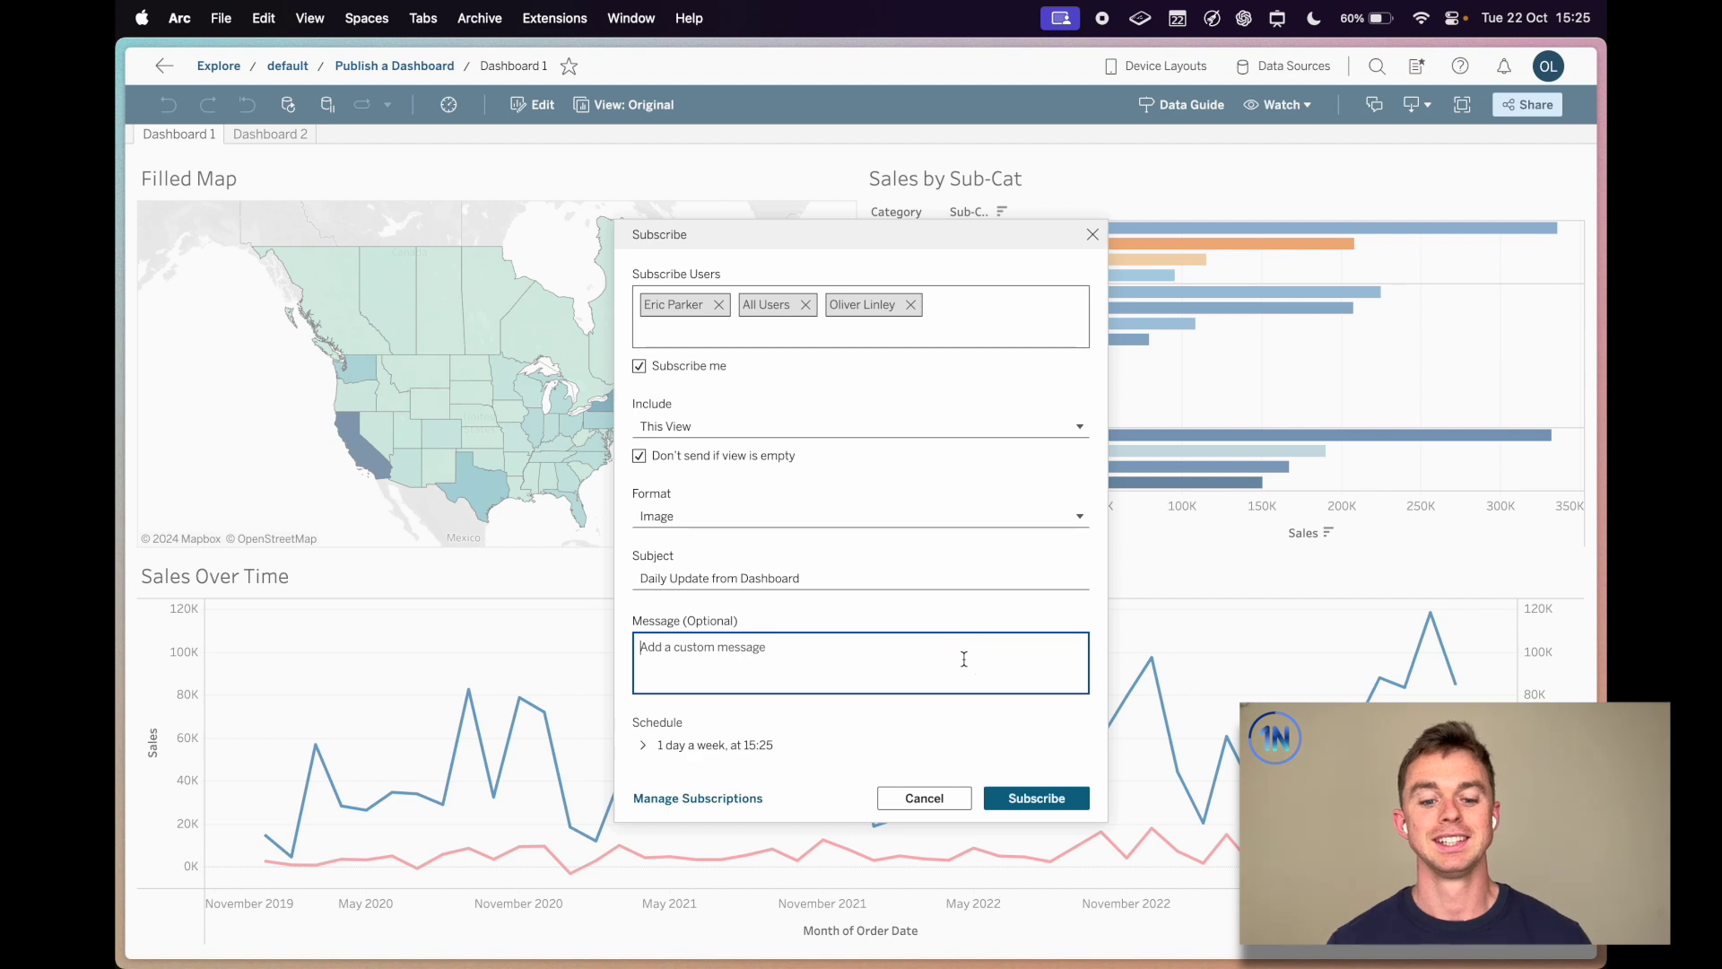
text(Hey team!)
key(Return)
key(Return)
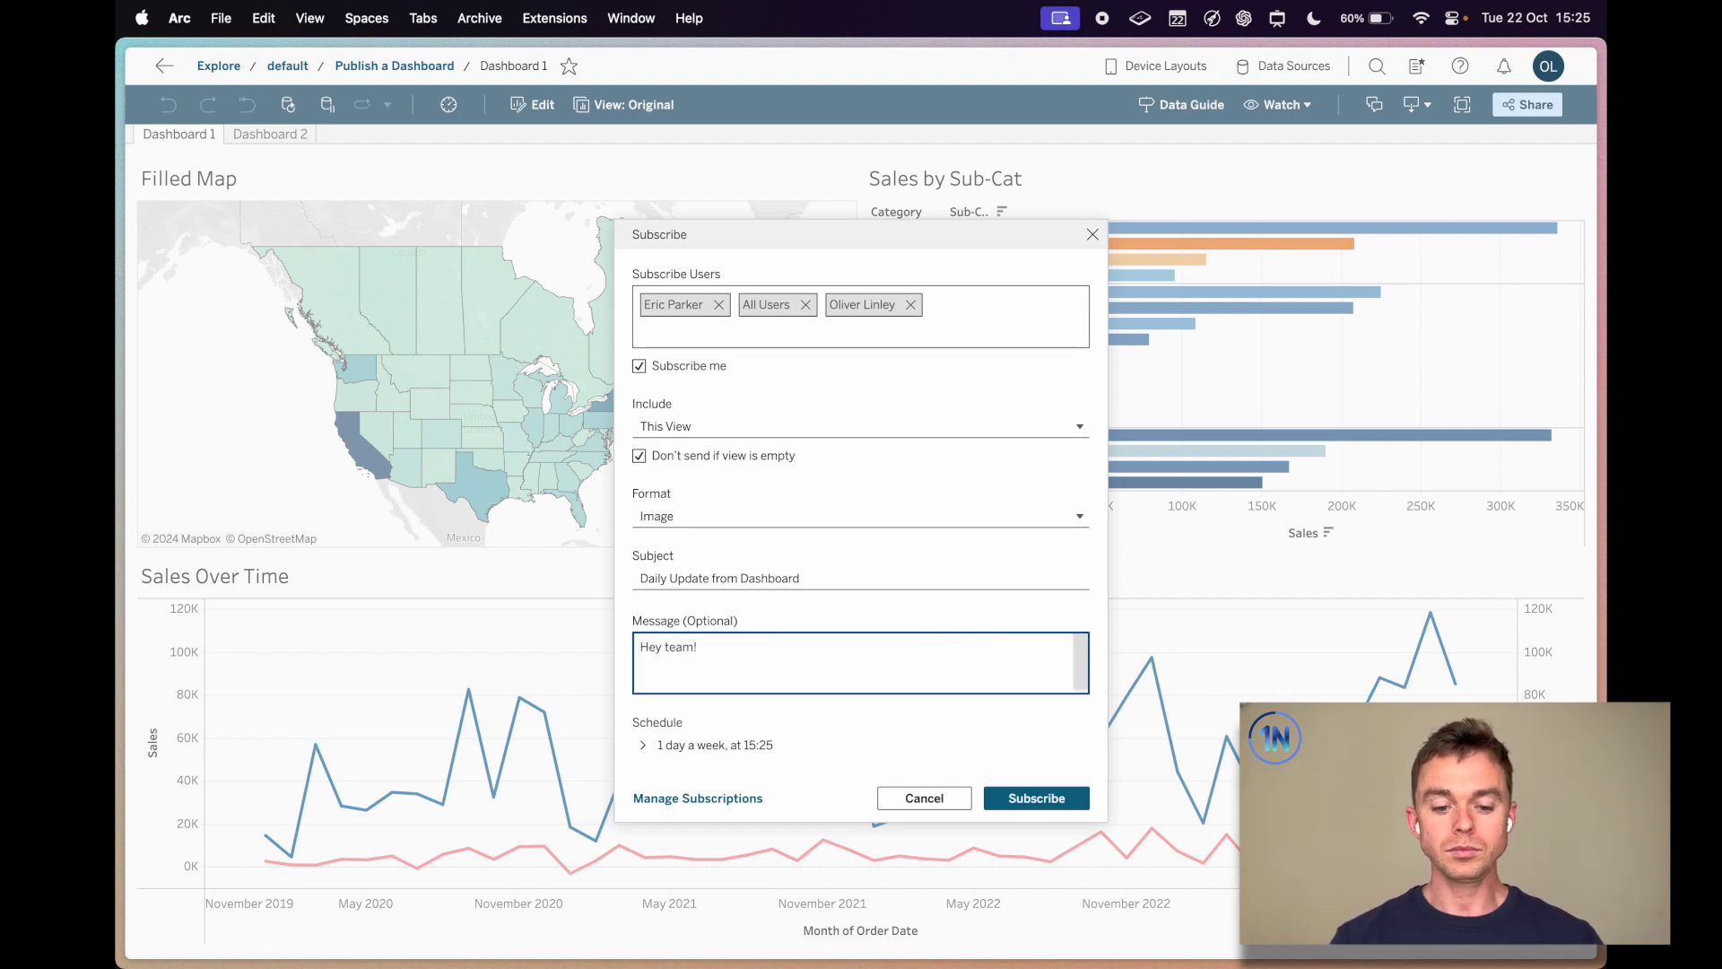
Step: Add a numbered outline with lines 1., 2. and 3. below the greeting in the custom message
text(I)
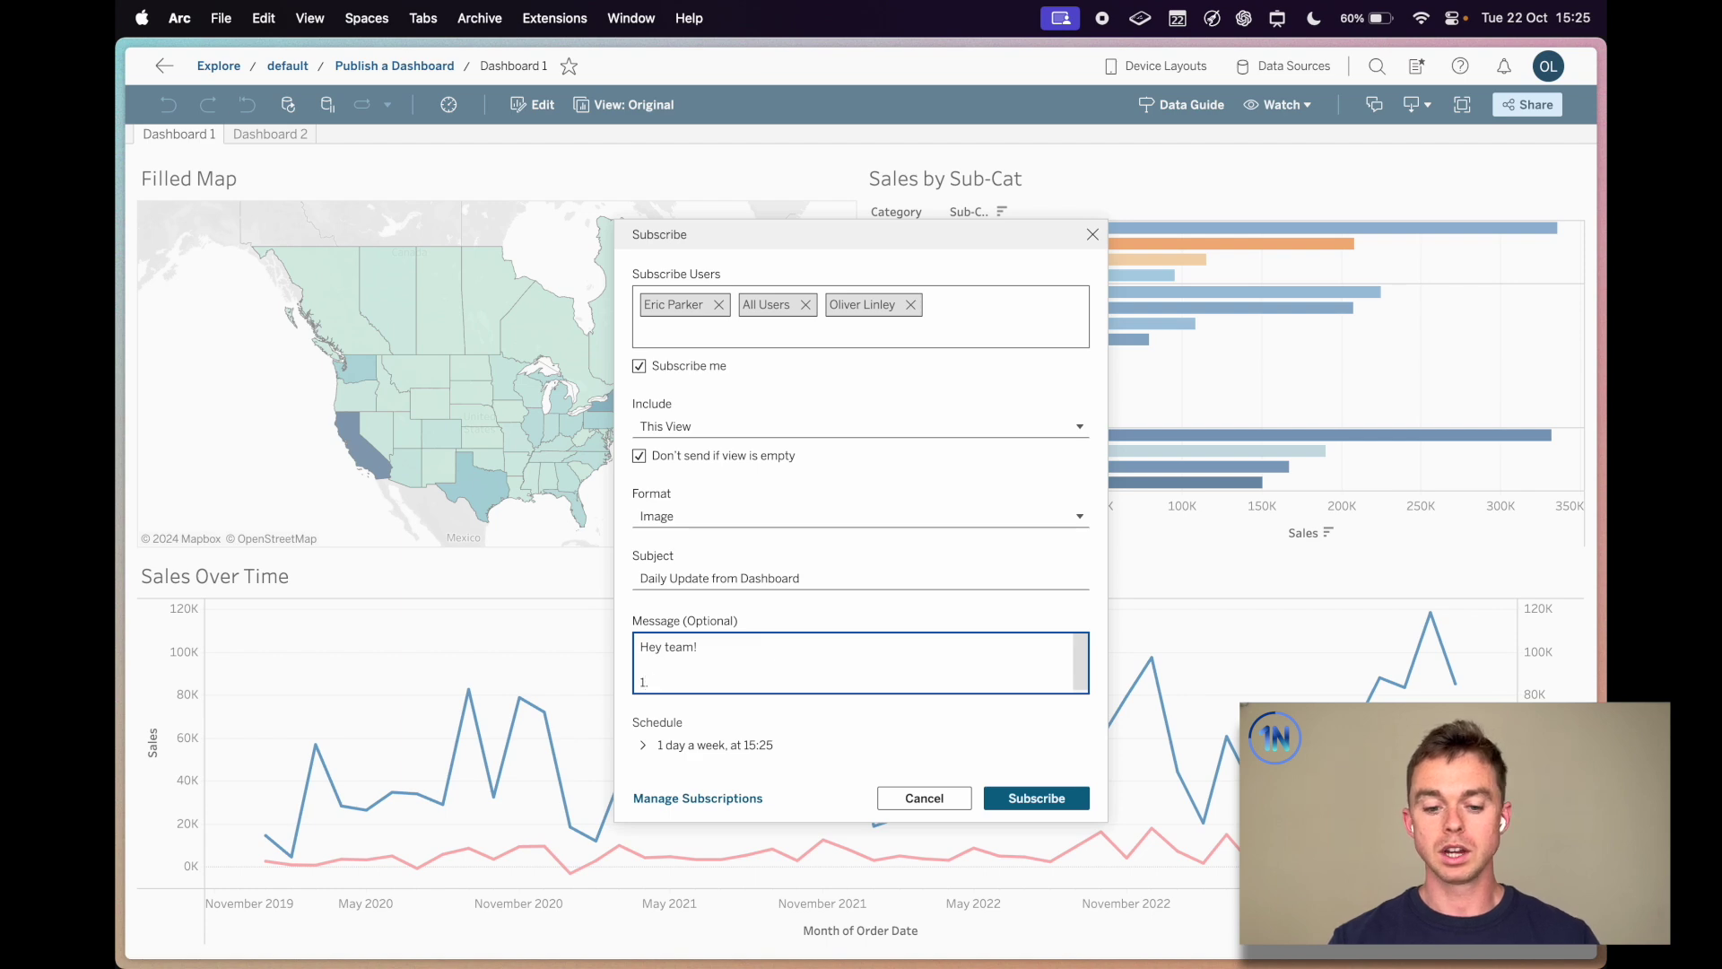
text(.)
key(Return)
text(2.)
key(Return)
text(3.)
scroll(984, 658, up, 2)
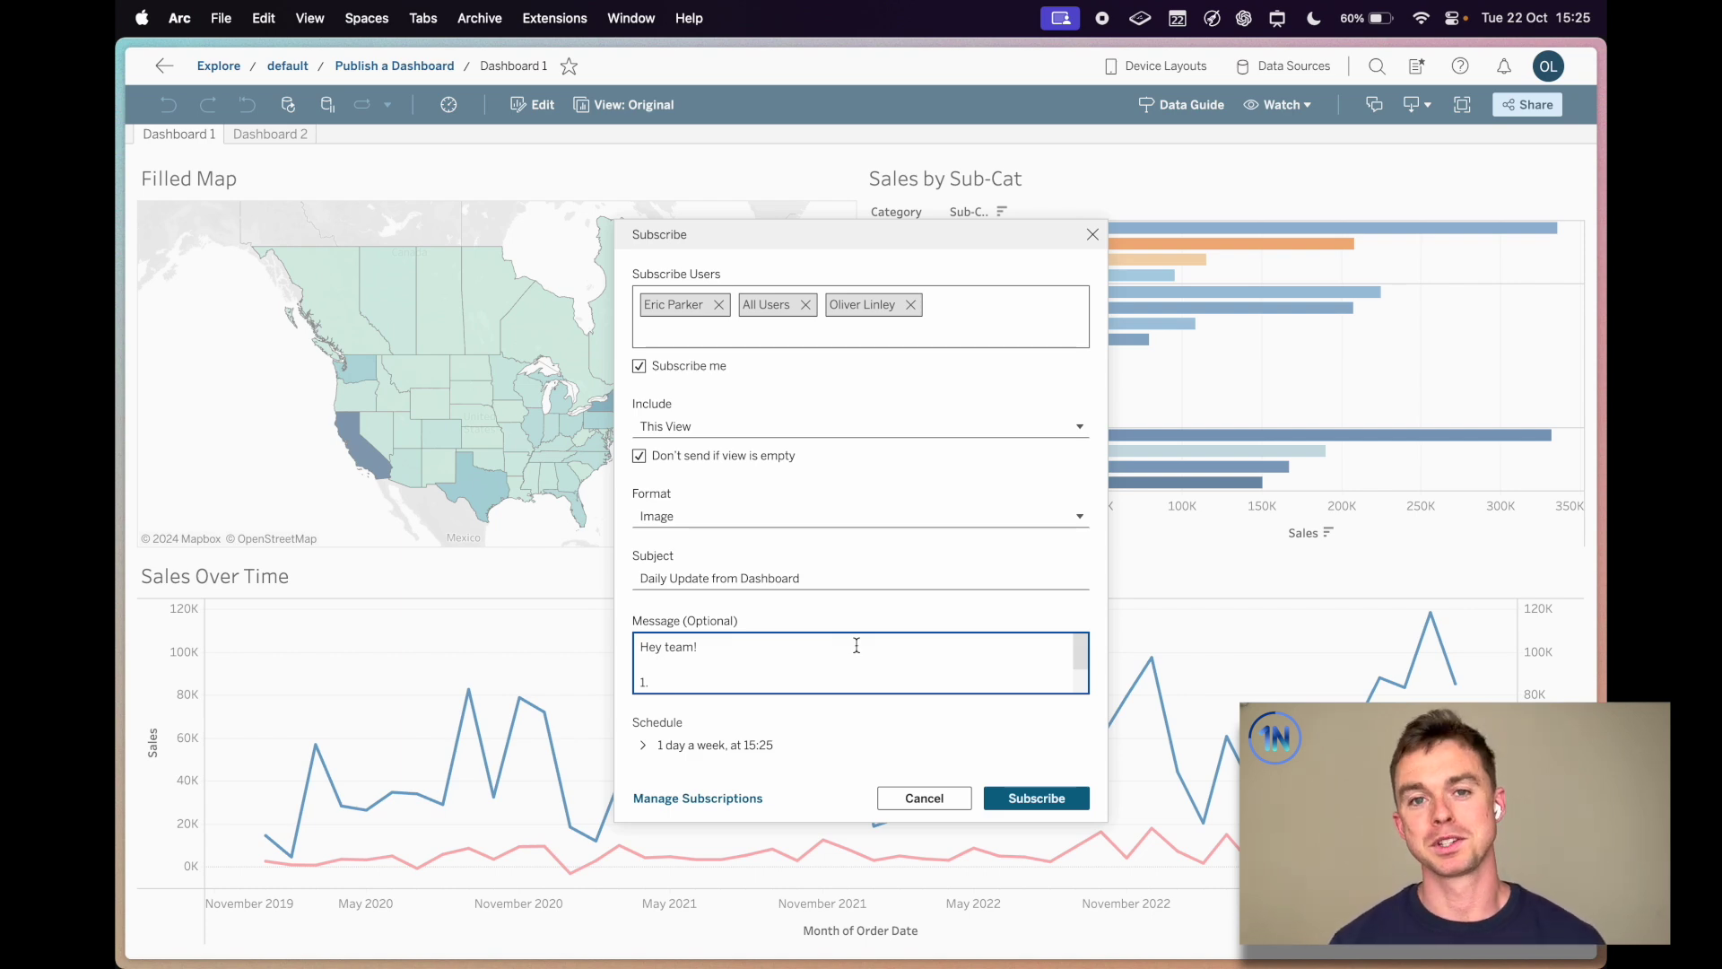
key(Return)
text(2.)
key(Return)
text(3.)
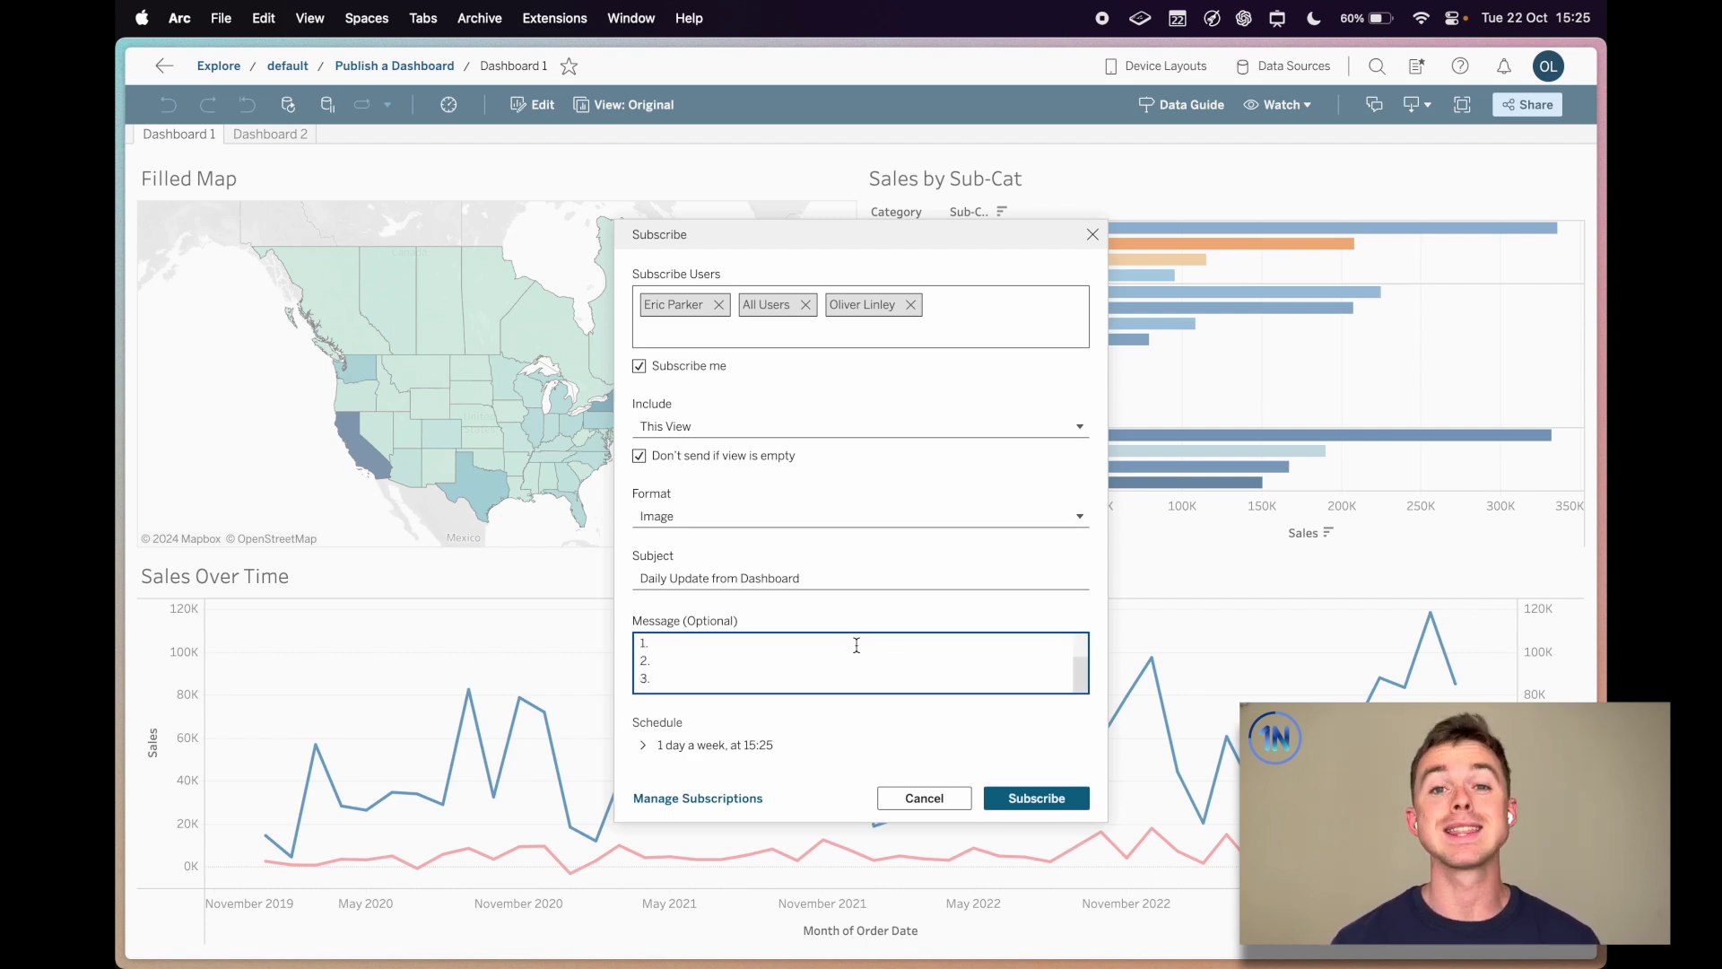
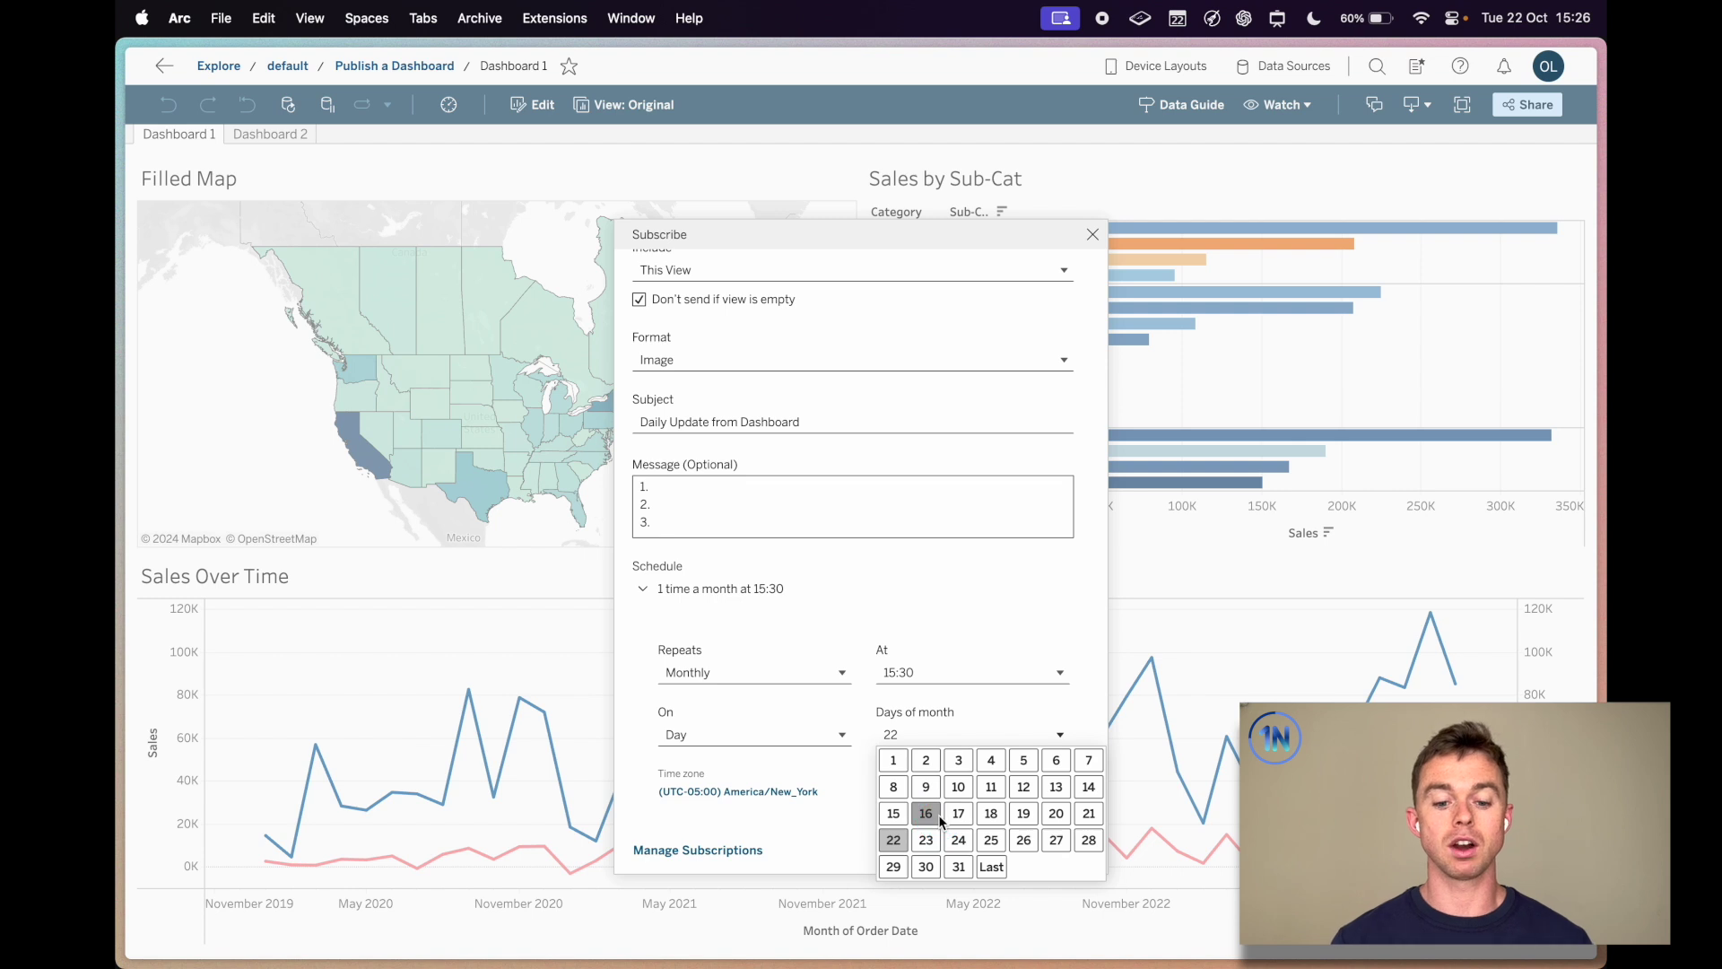
Step: Set the monthly schedule to run only on day 2 of the month, deselecting day 22
click(926, 760)
click(891, 839)
click(891, 839)
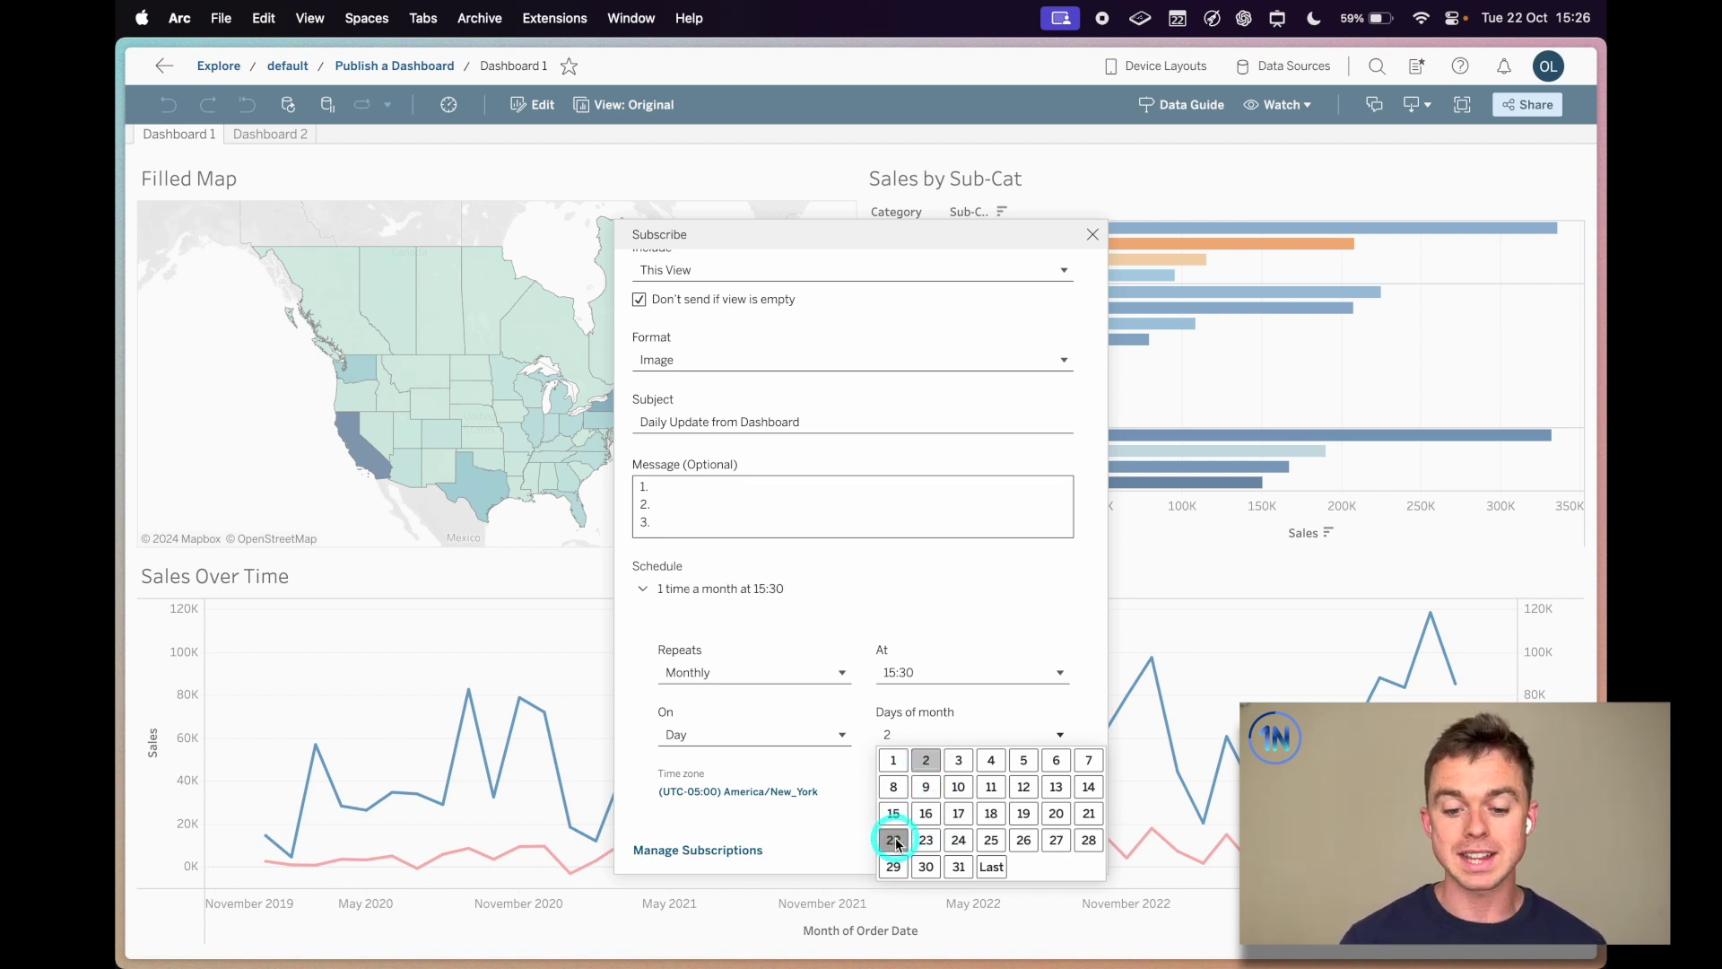
click(998, 628)
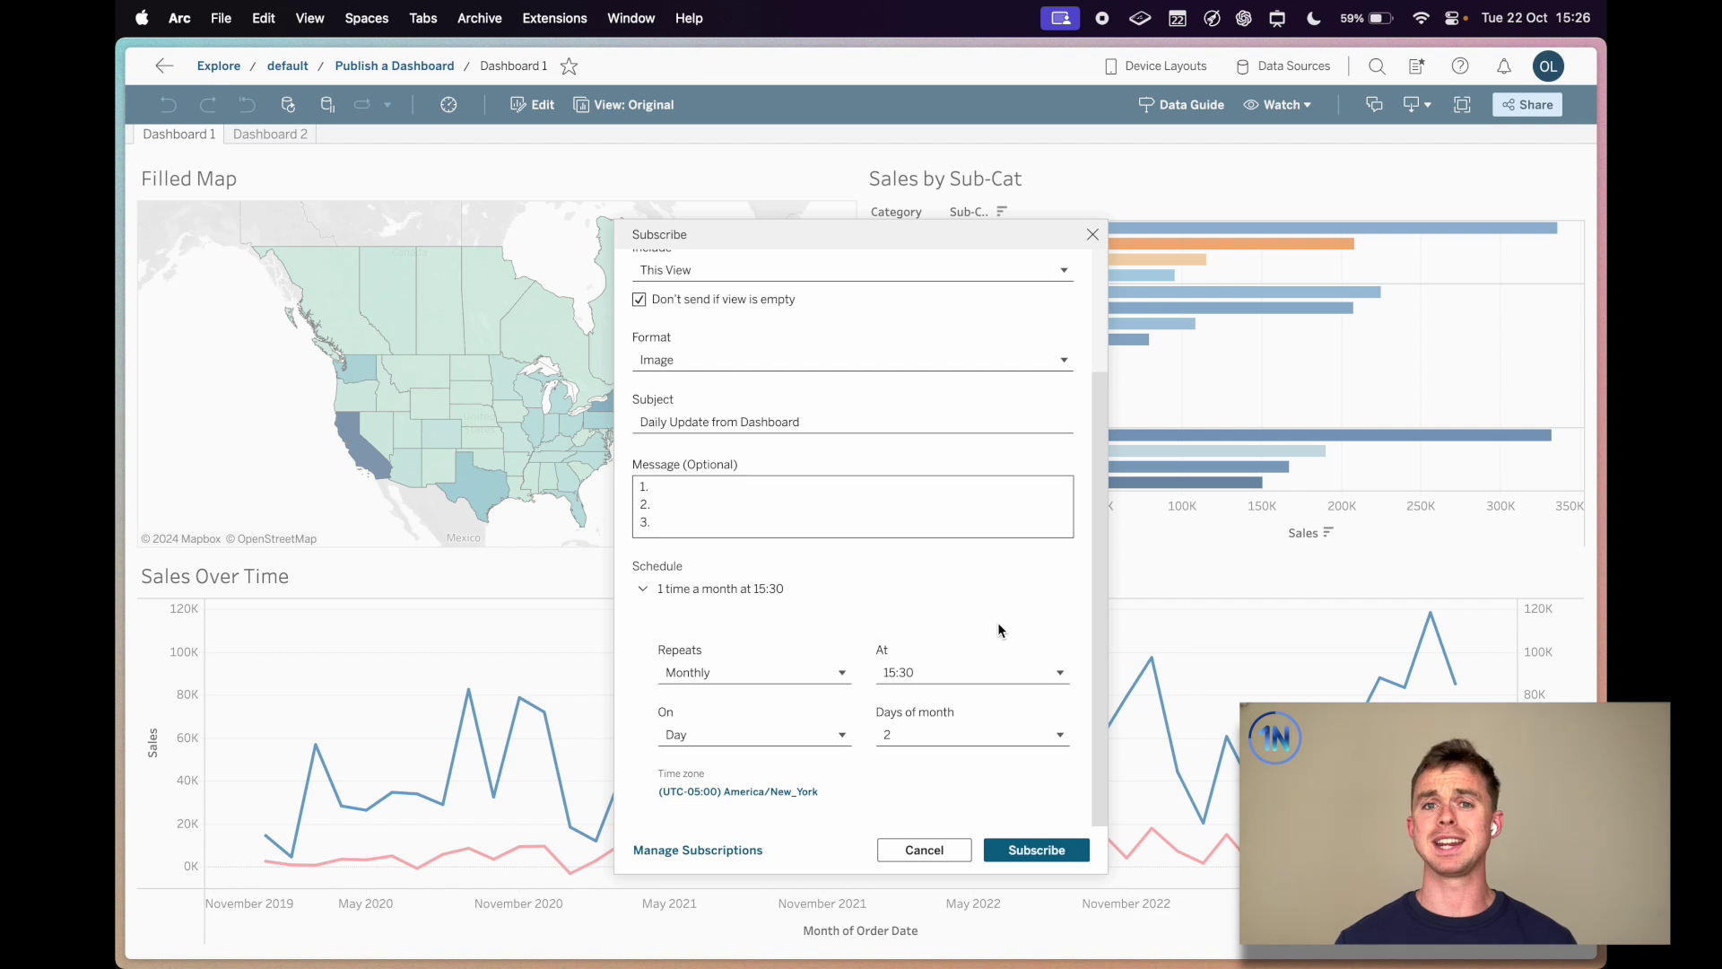
Step: Keep the delivery time at 15:30 and create the subscription for all chosen recipients
click(987, 668)
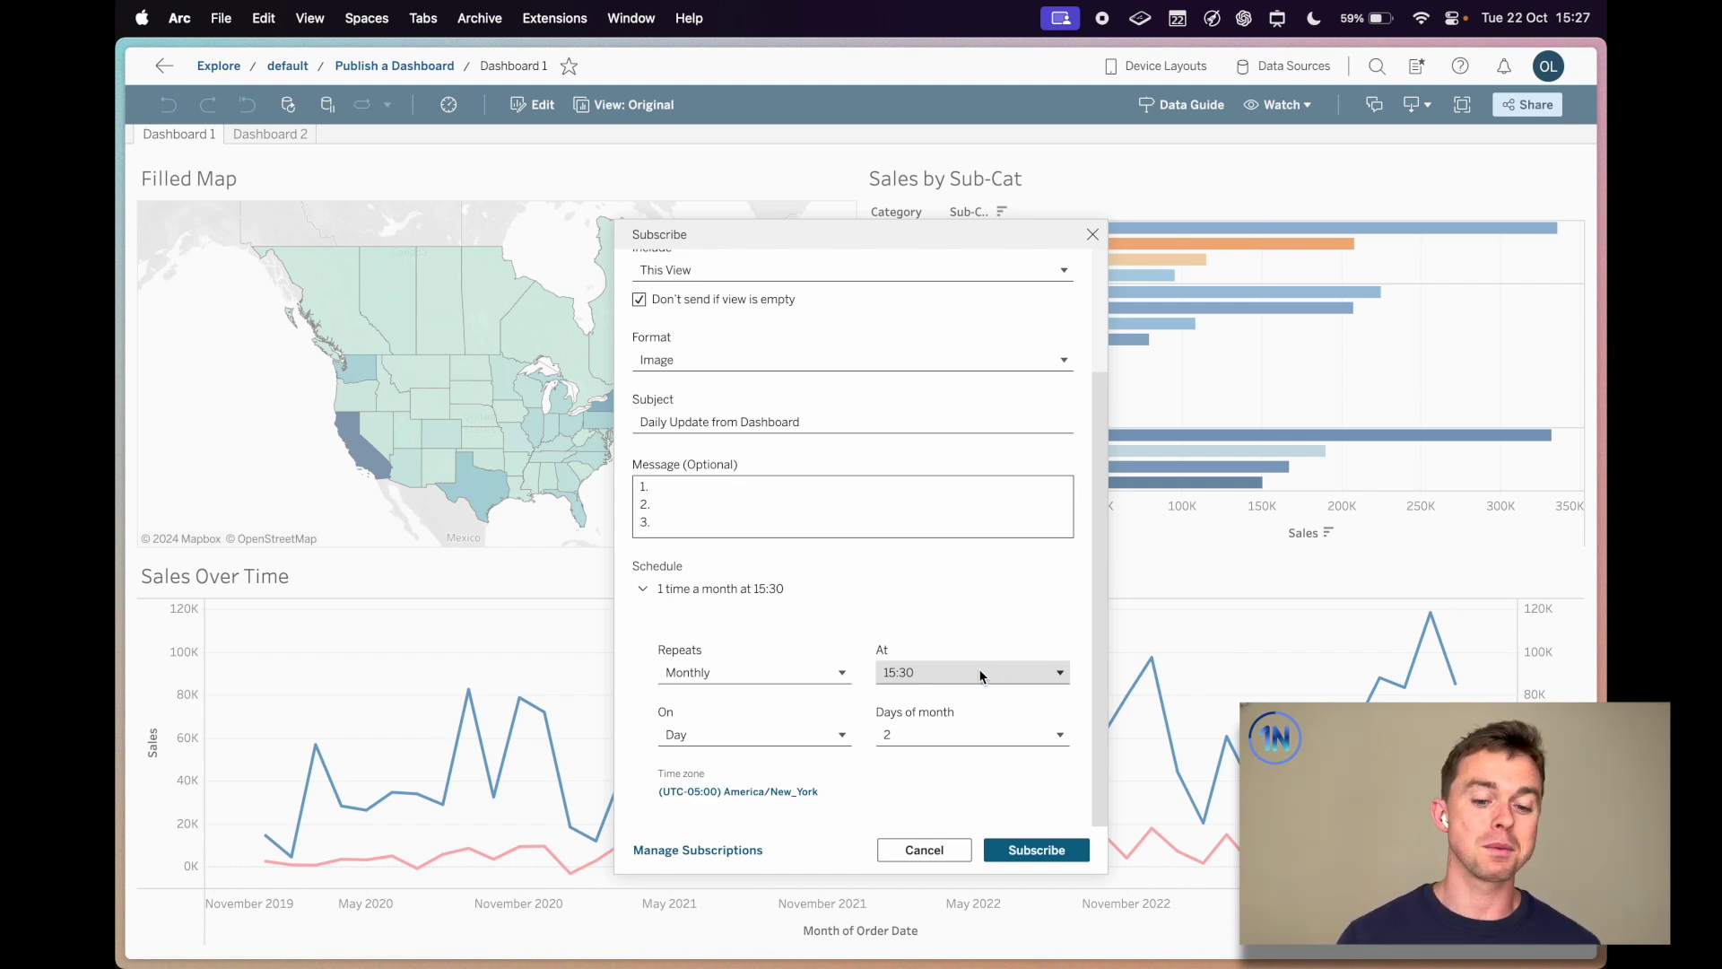
click(789, 796)
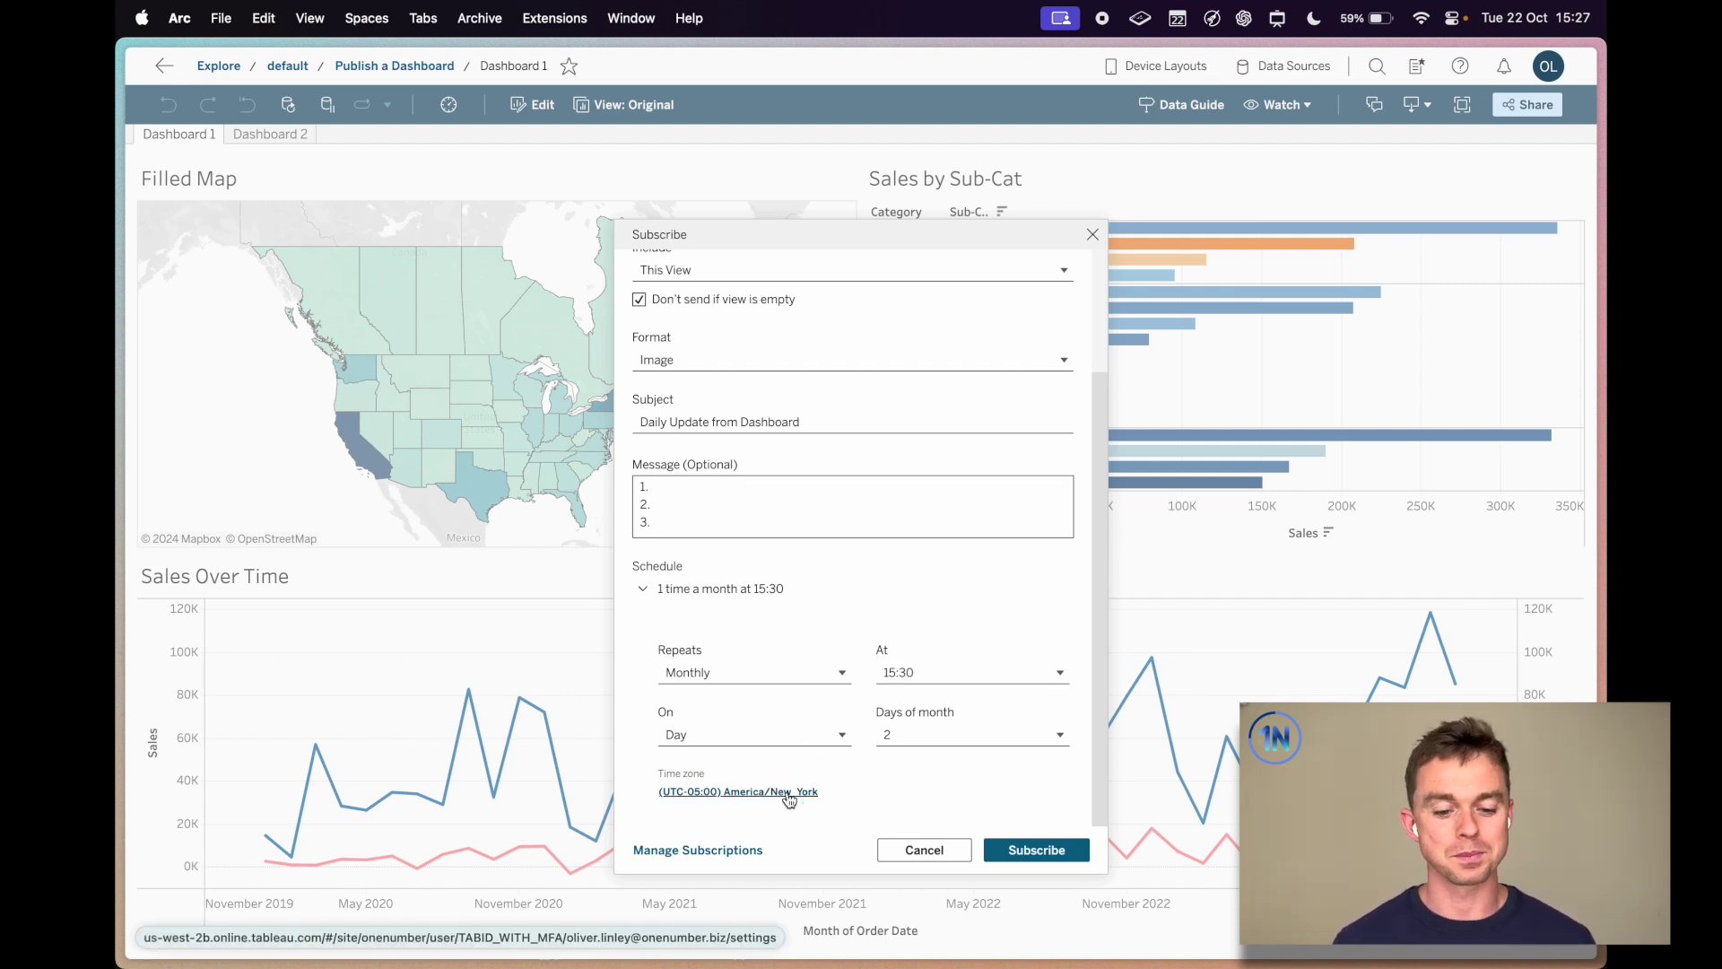
click(1045, 847)
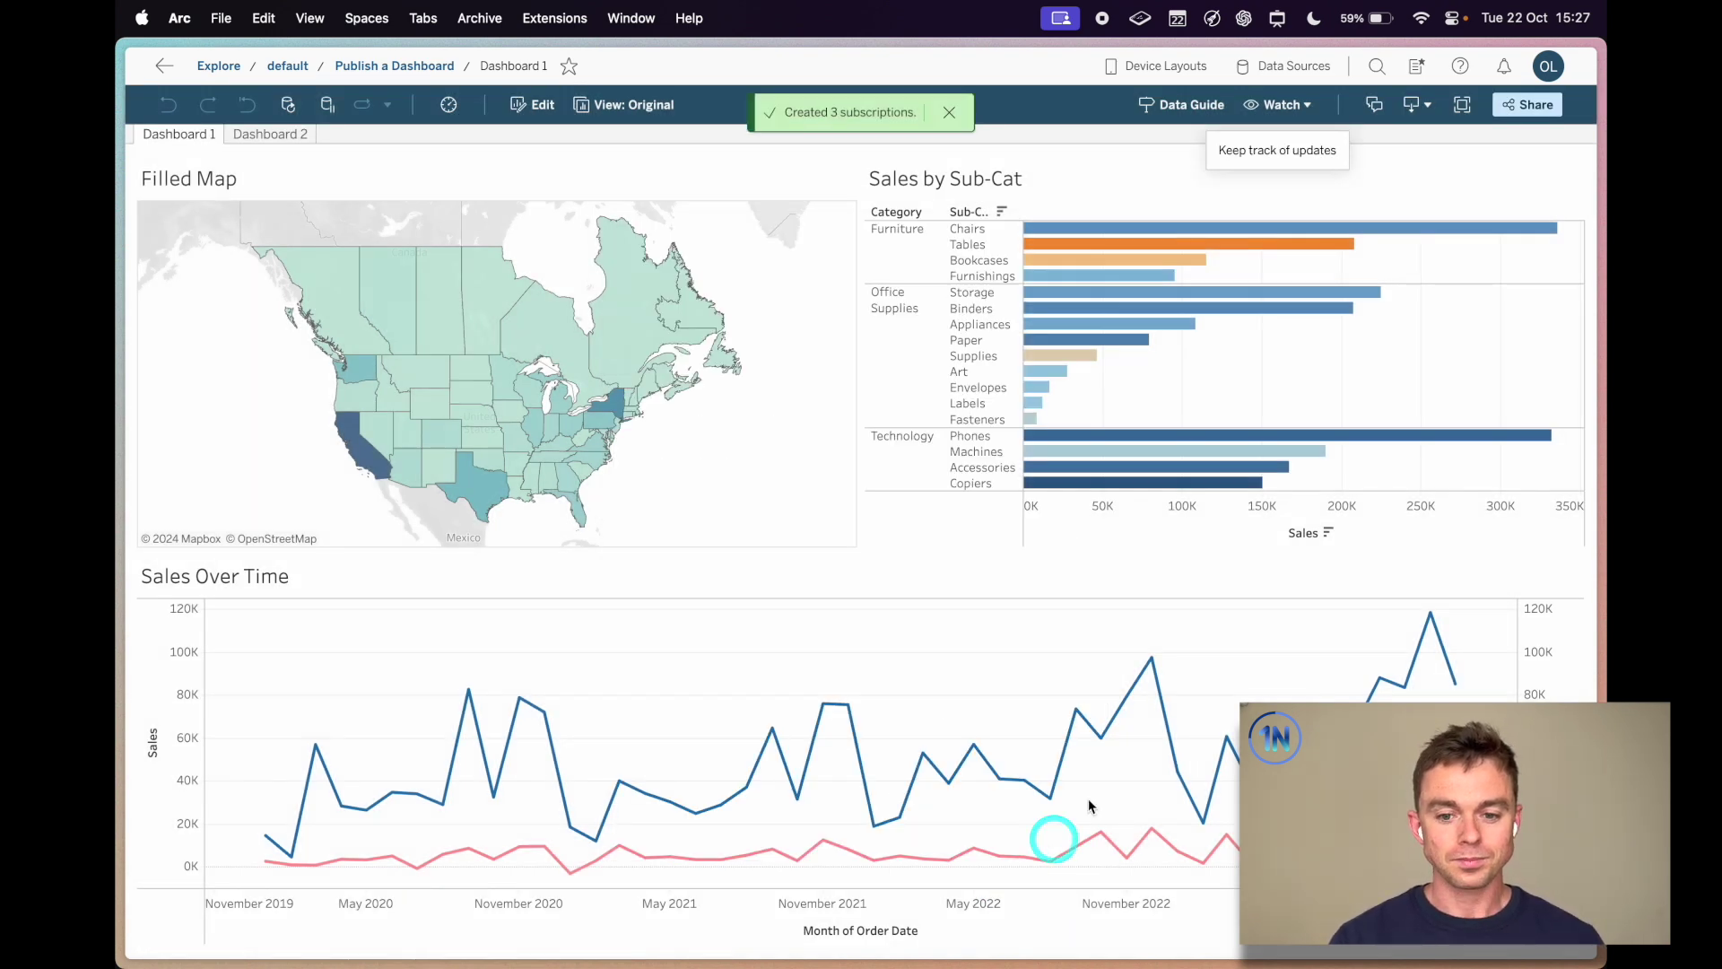
Step: Open the list of subscriptions in your own account's content
click(1545, 72)
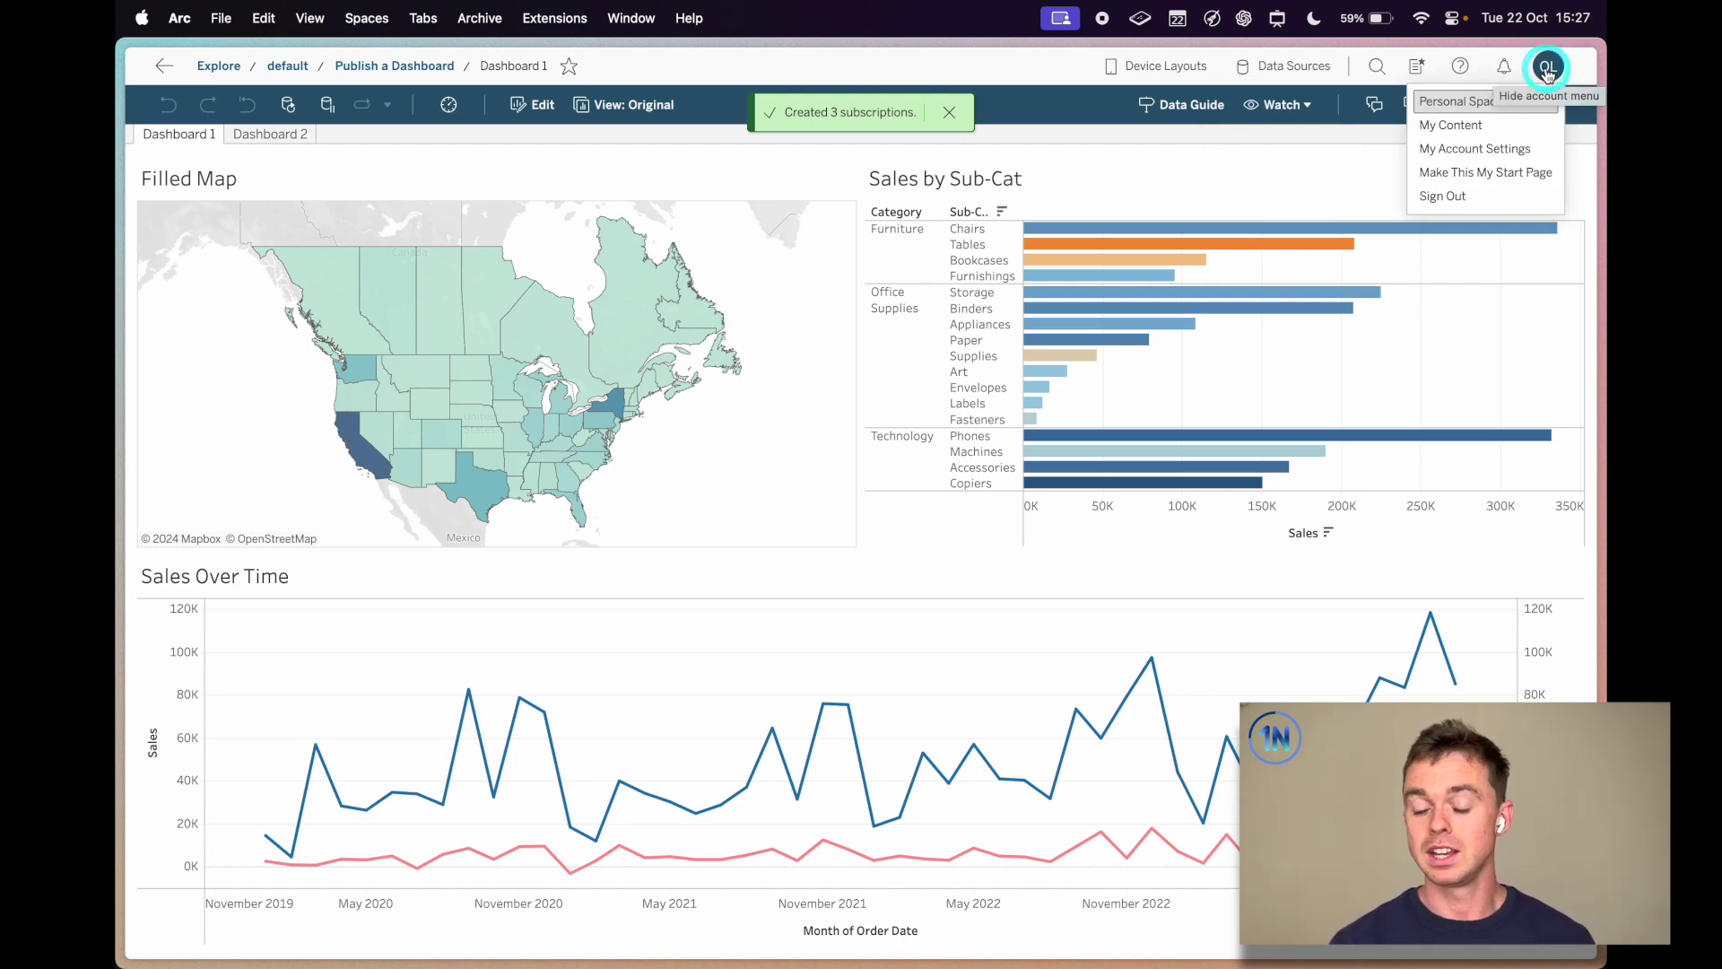
click(1491, 124)
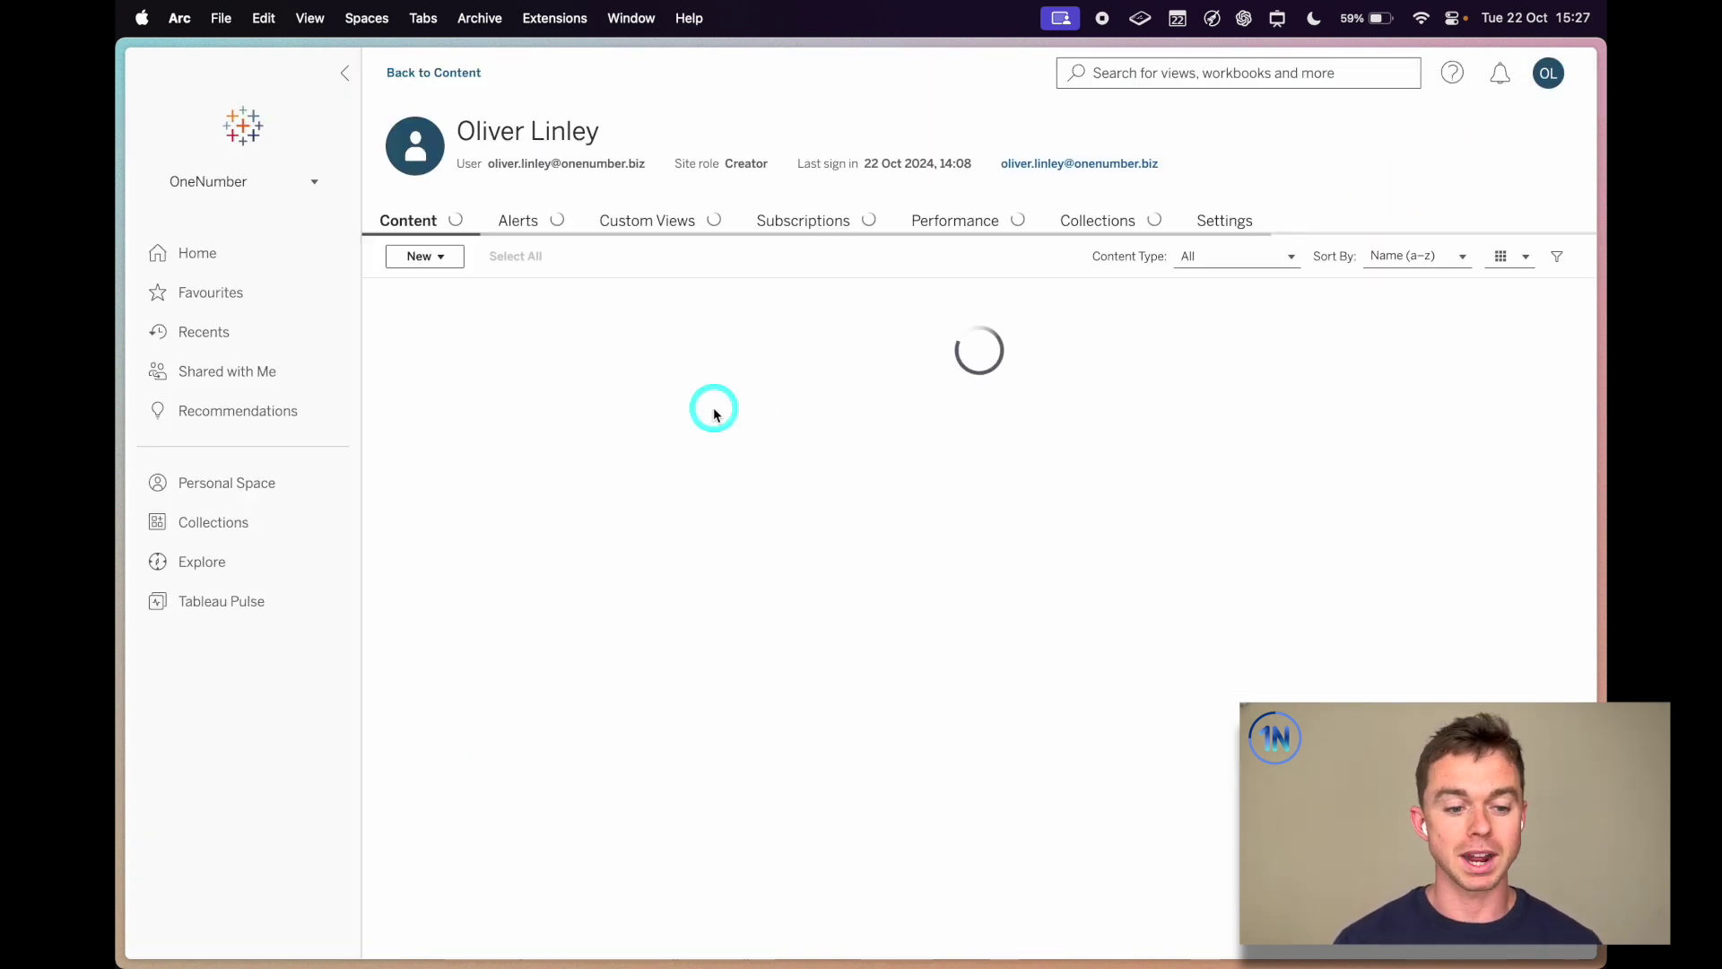
click(824, 230)
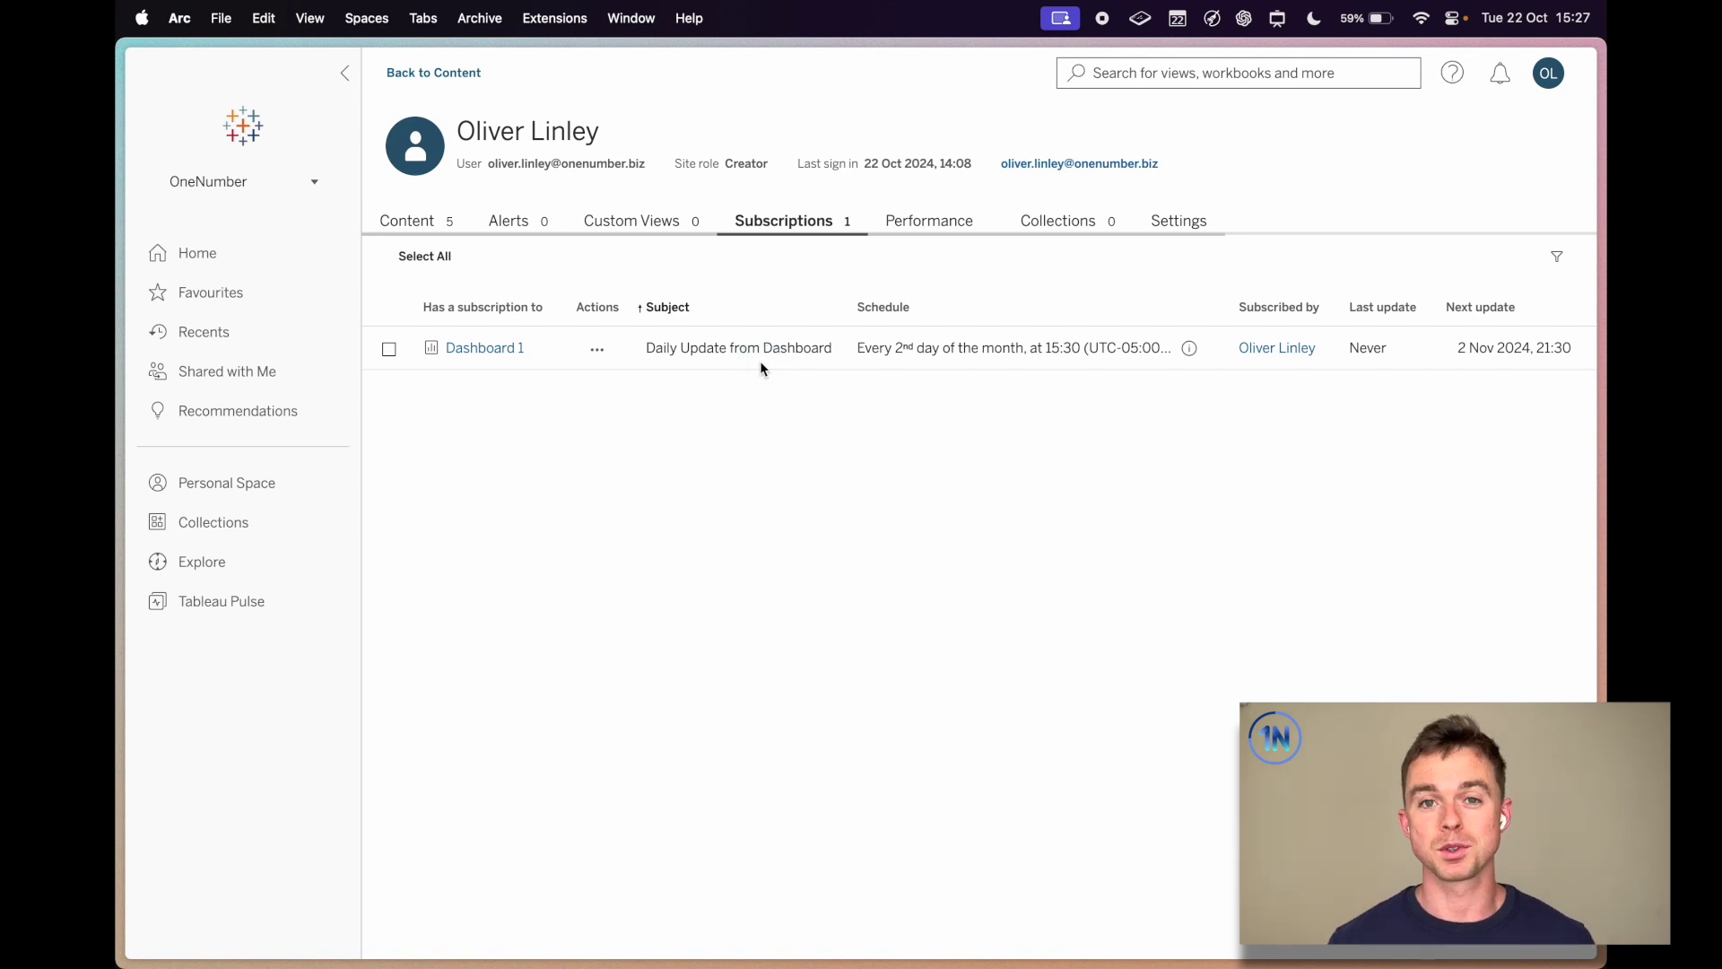
Step: Open the frequency settings of the Dashboard 1 subscription for editing
click(599, 350)
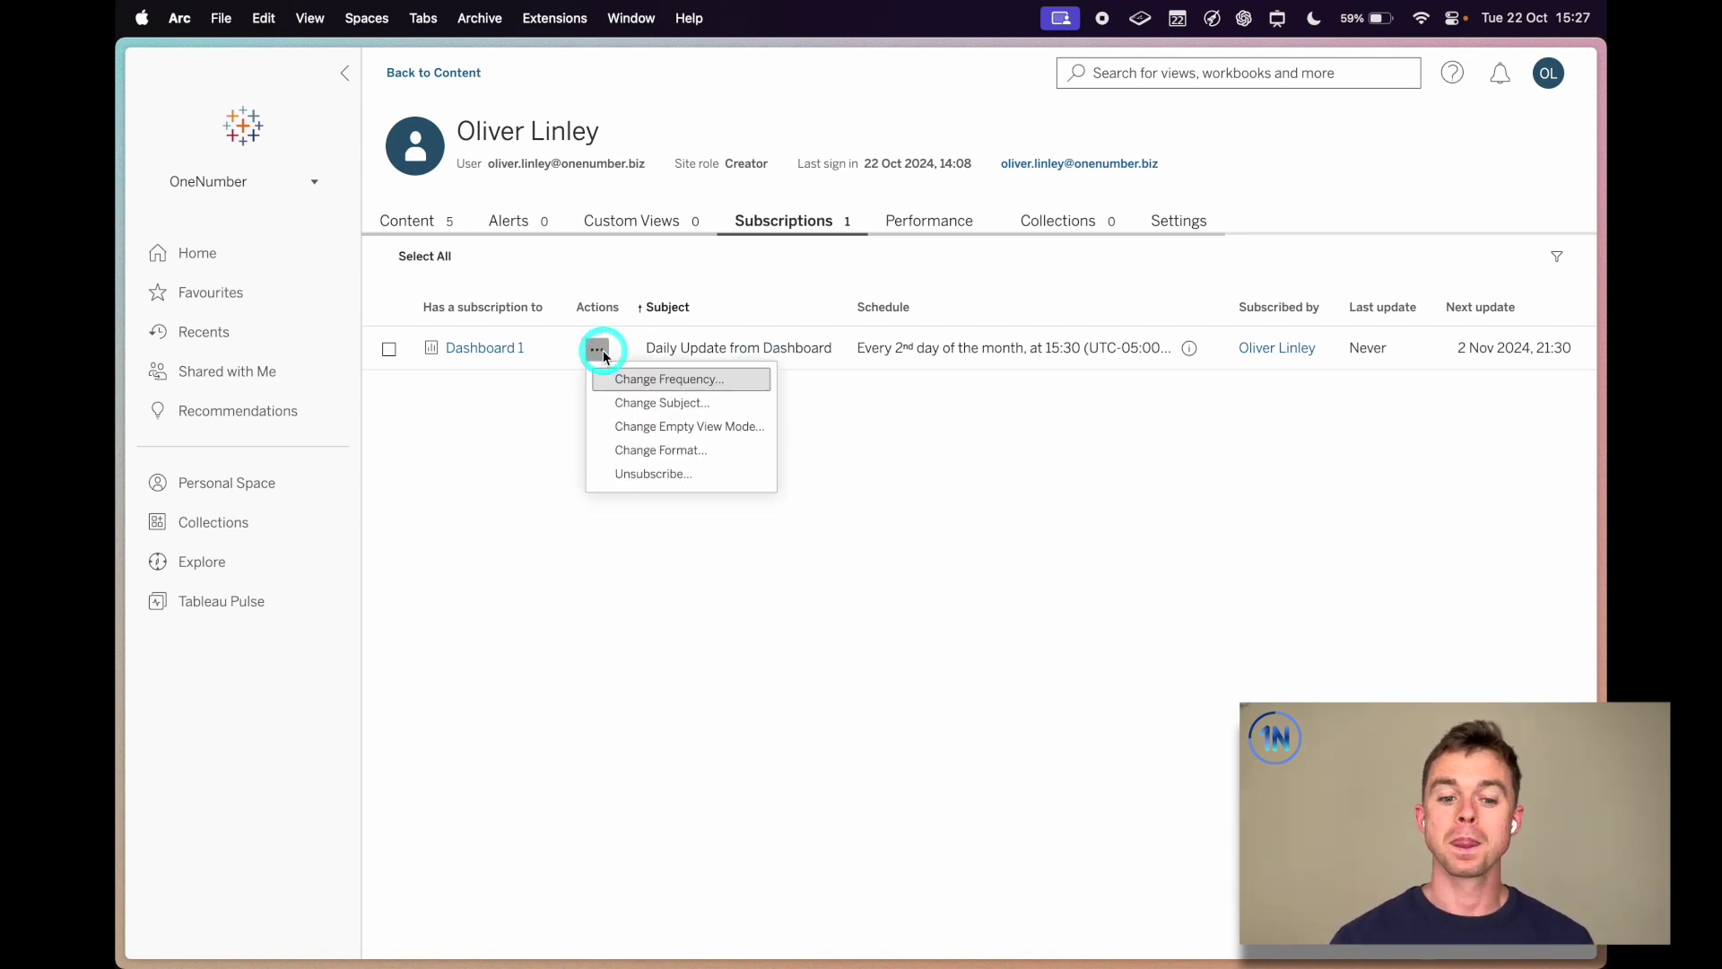
click(618, 380)
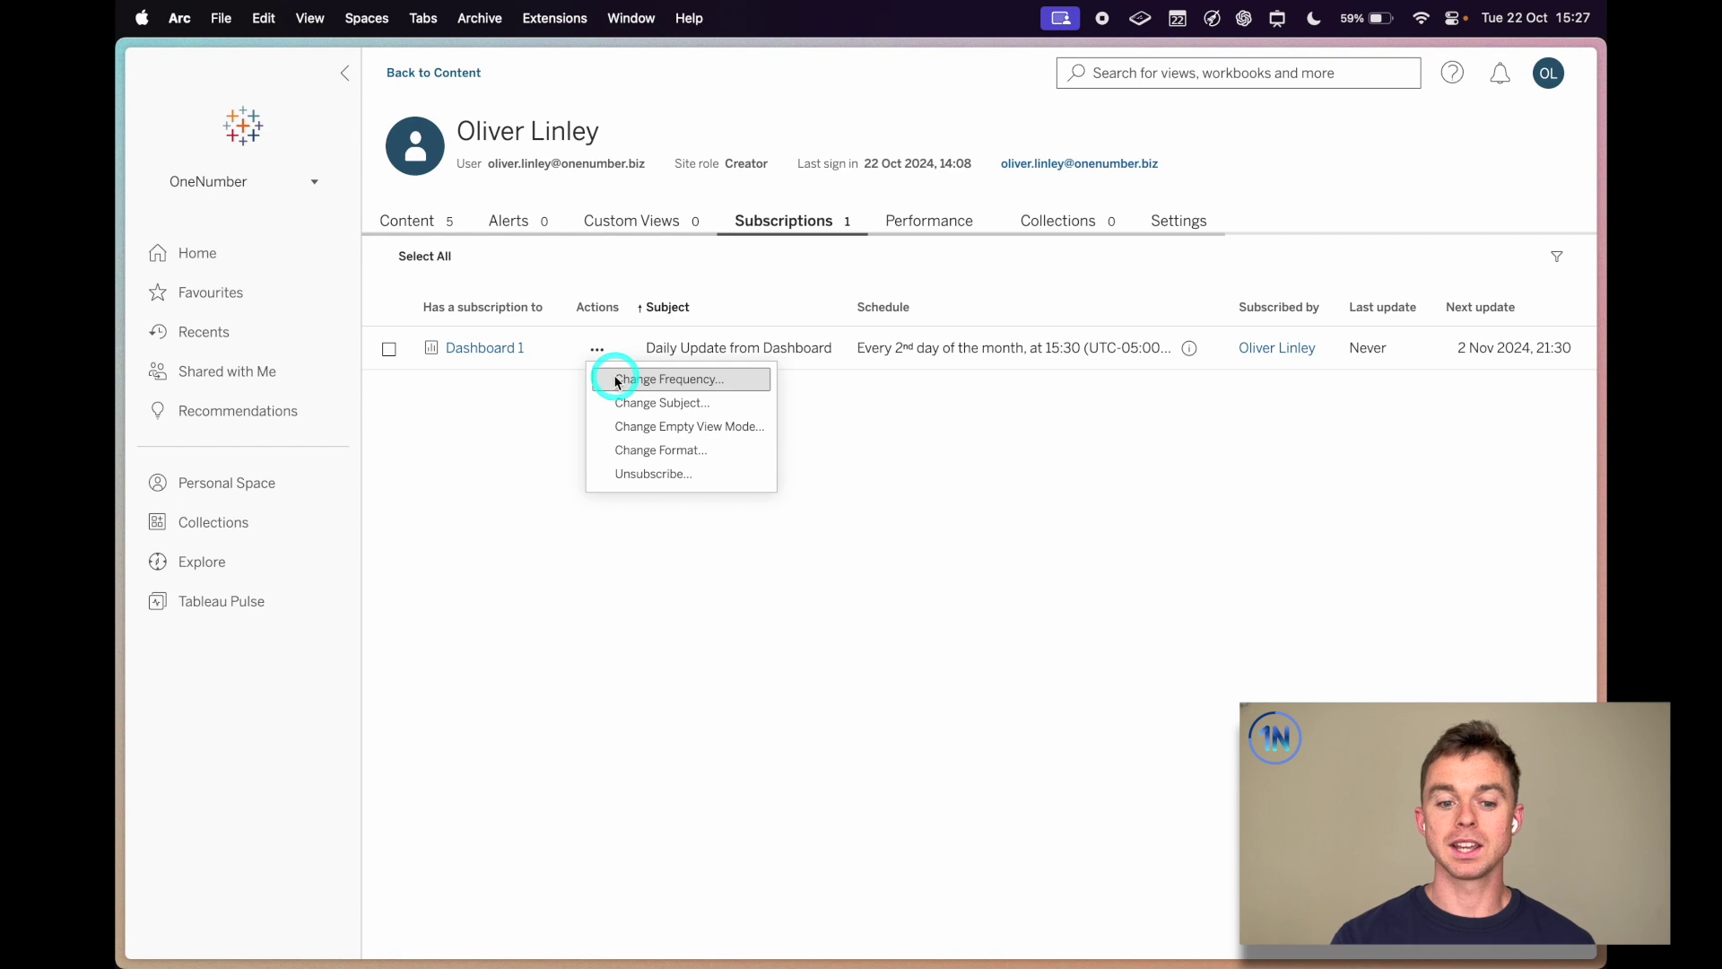